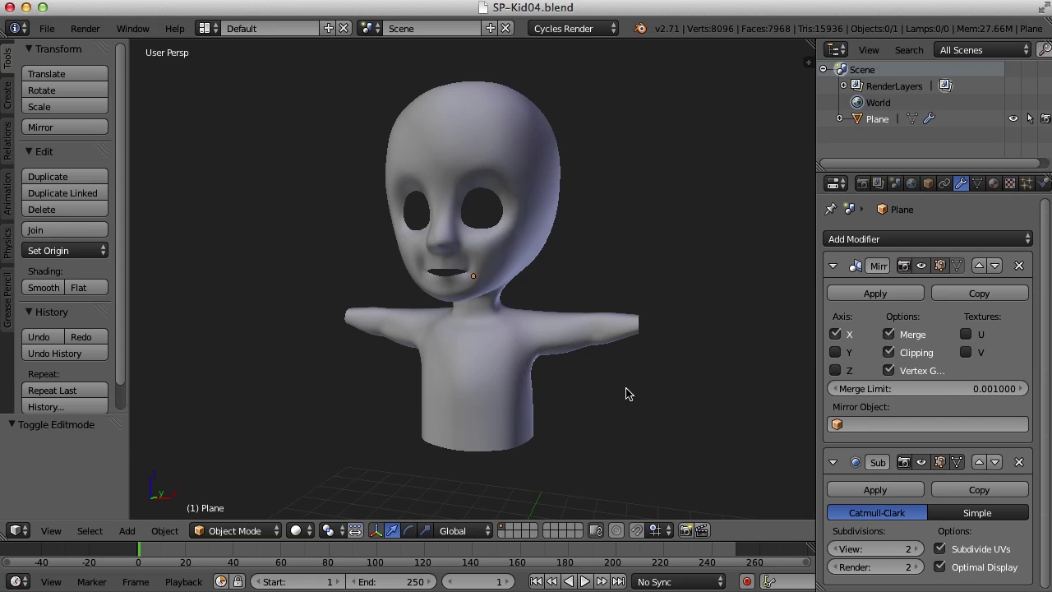
Orbit around the kid head-and-torso mesh to inspect its back and sides, then select it
middle_drag(624, 395, 422, 322)
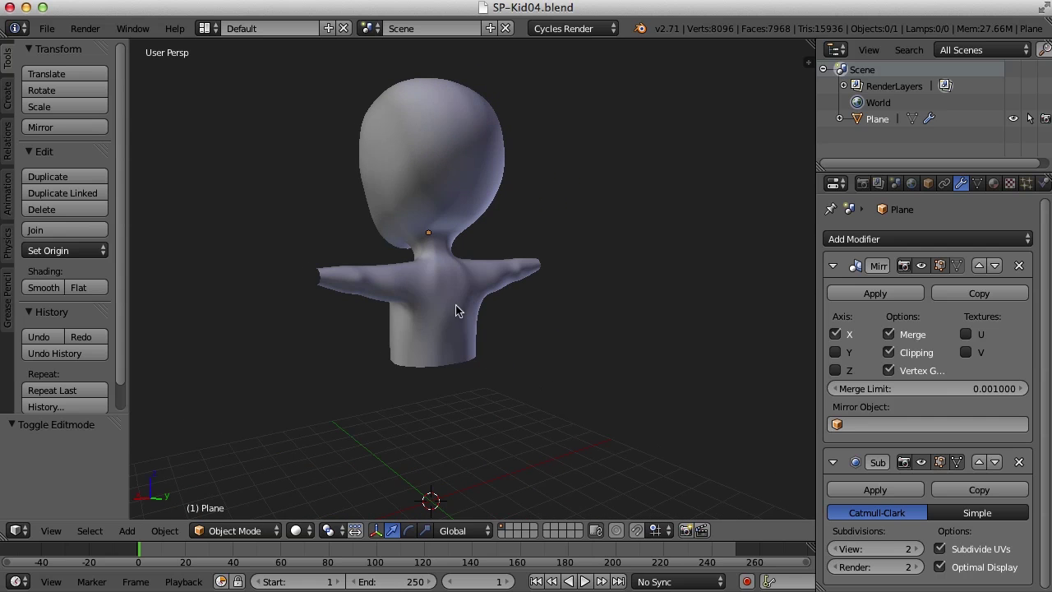
middle_drag(528, 374, 612, 391)
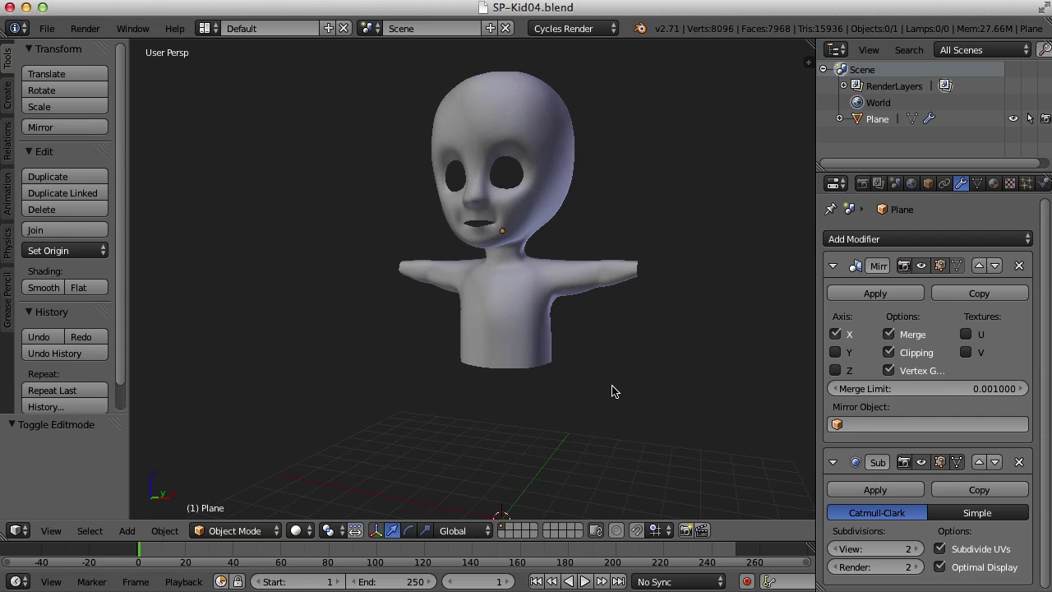
right_click(543, 353)
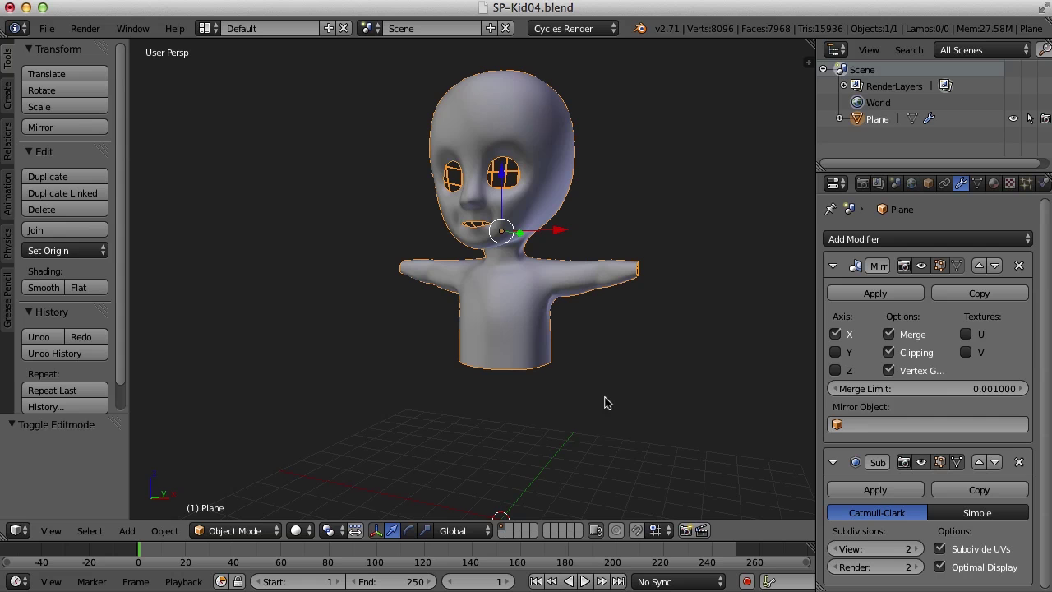
Enter Edit Mode with edge selection and select the edge loop around the torso's bottom
key(Tab)
scroll(580, 387, down, 2)
scroll(577, 387, up, 4)
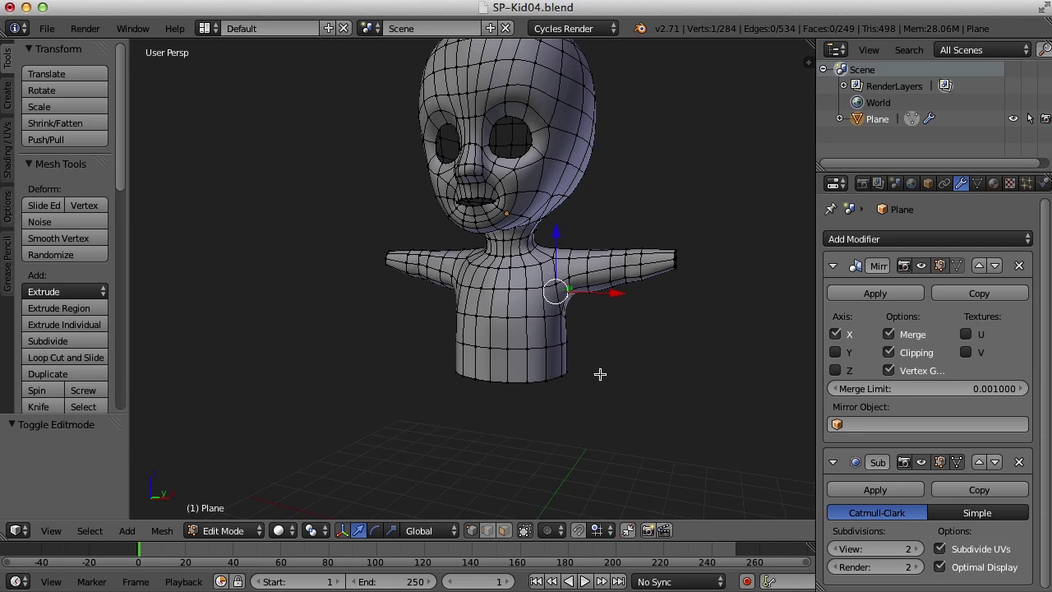
scroll(581, 358, up, 2)
key(ctrl+Tab)
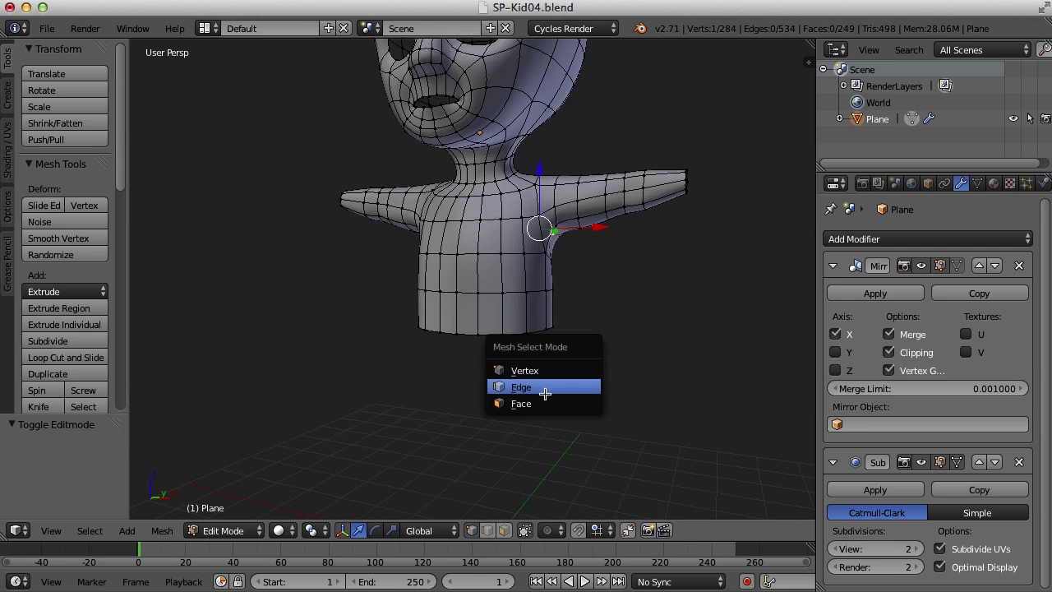
click(547, 392)
alt+right_click(514, 346)
middle_drag(515, 346, 580, 403)
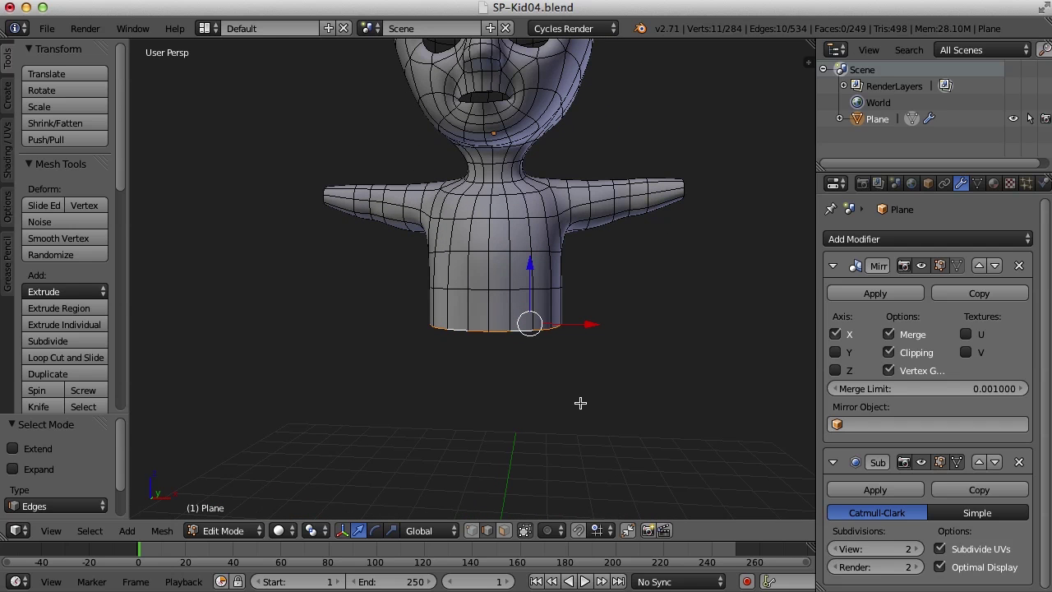
Switch to the character modeling layout and frame the lower torso in the Front and Right Ortho views
click(205, 29)
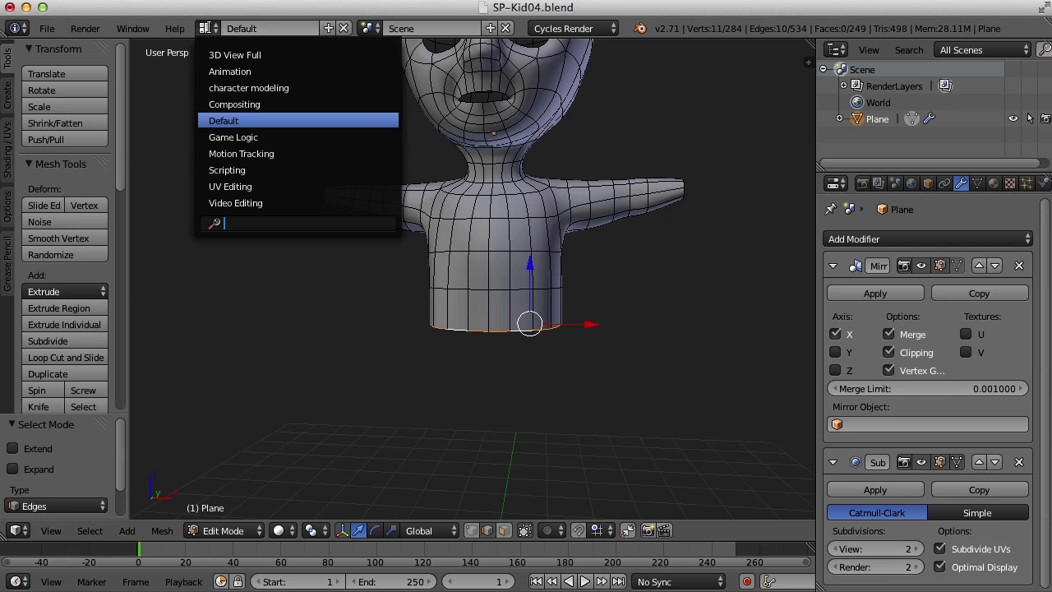
click(257, 88)
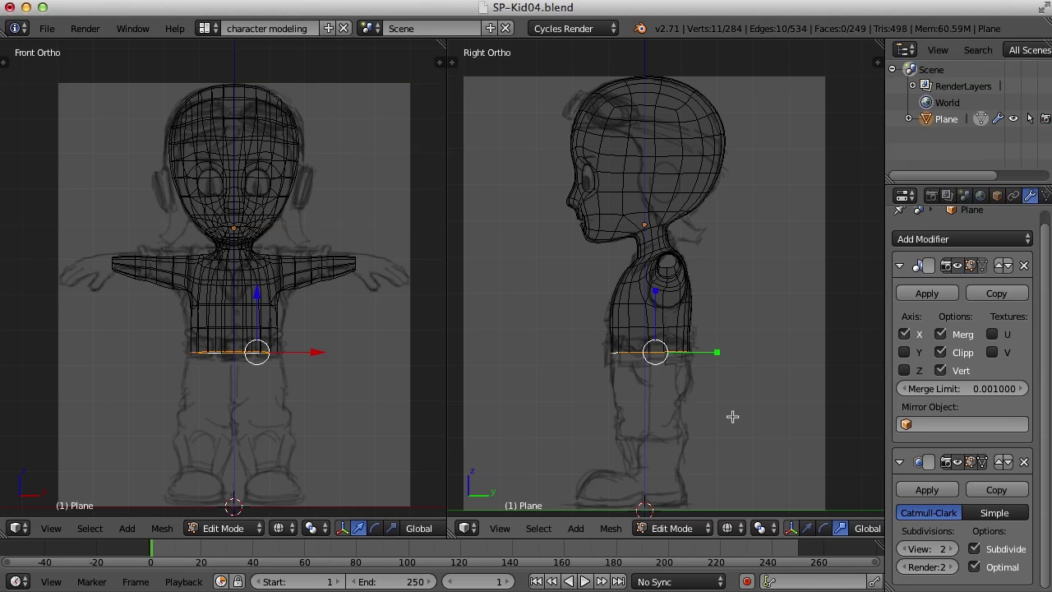
scroll(723, 380, up, 1)
scroll(729, 400, up, 2)
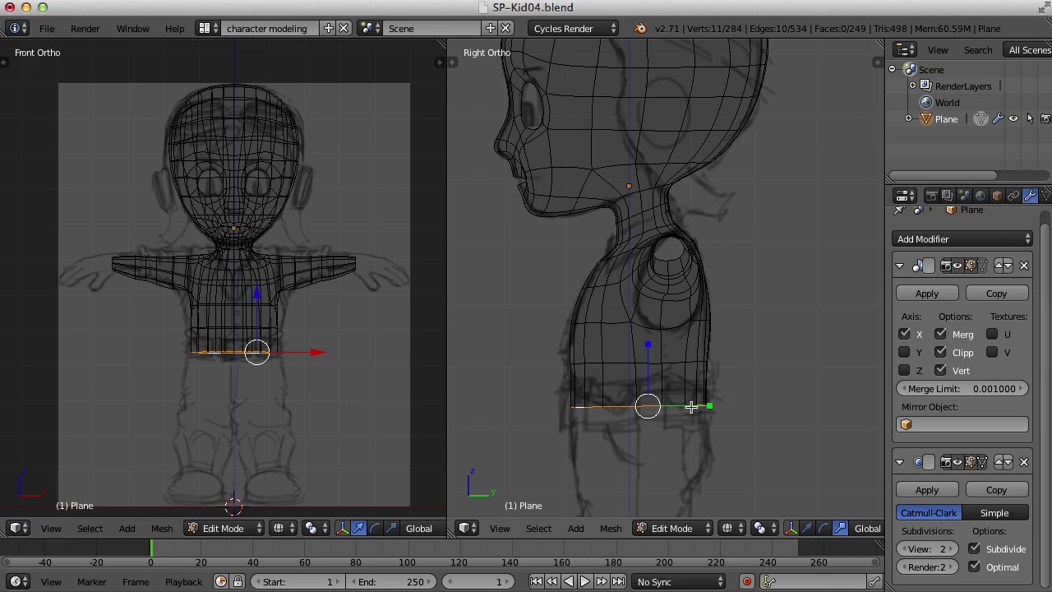
scroll(369, 365, up, 2)
mouse_move(369, 365)
middle_down()
mouse_move(376, 339)
mouse_move(357, 258)
middle_up()
key(KP_1)
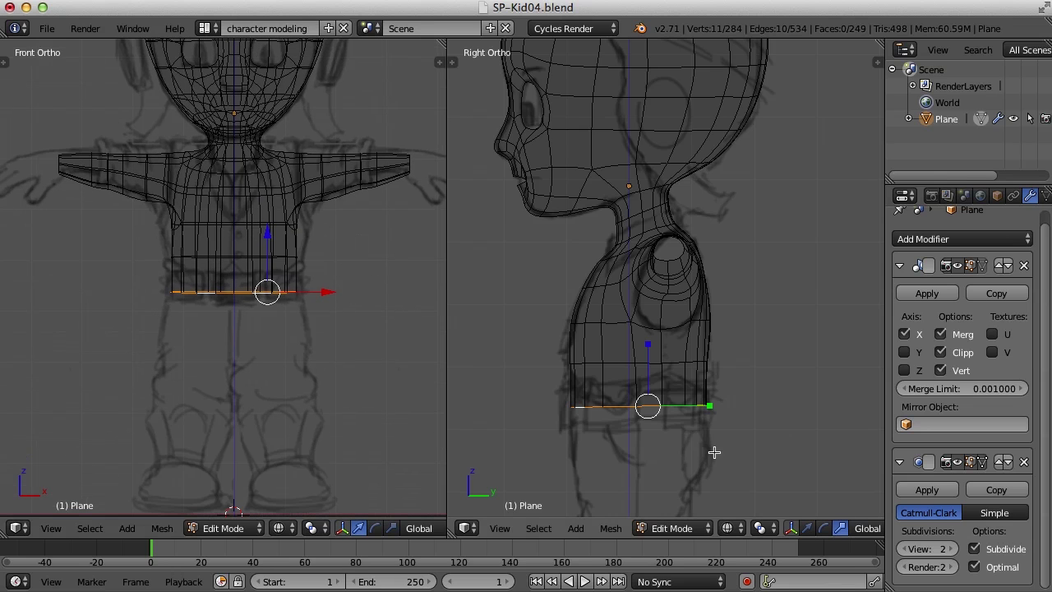
mouse_move(713, 452)
shift+middle_down()
mouse_move(734, 343)
mouse_move(692, 286)
shift+middle_up()
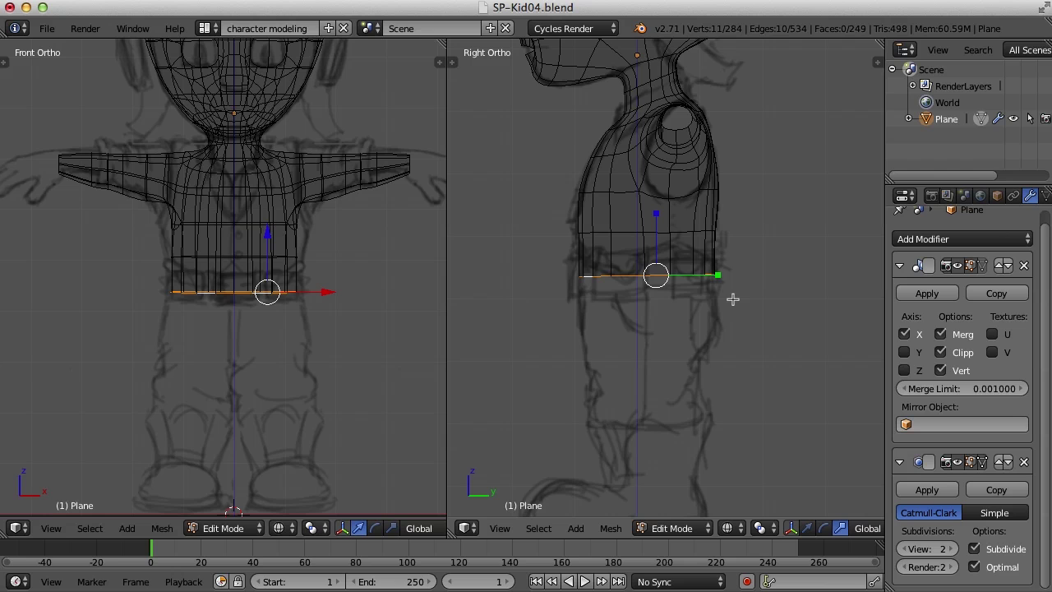
Extrude the bottom loop downward, shift it along Y and widen it to match the sketch's hips
key(e)
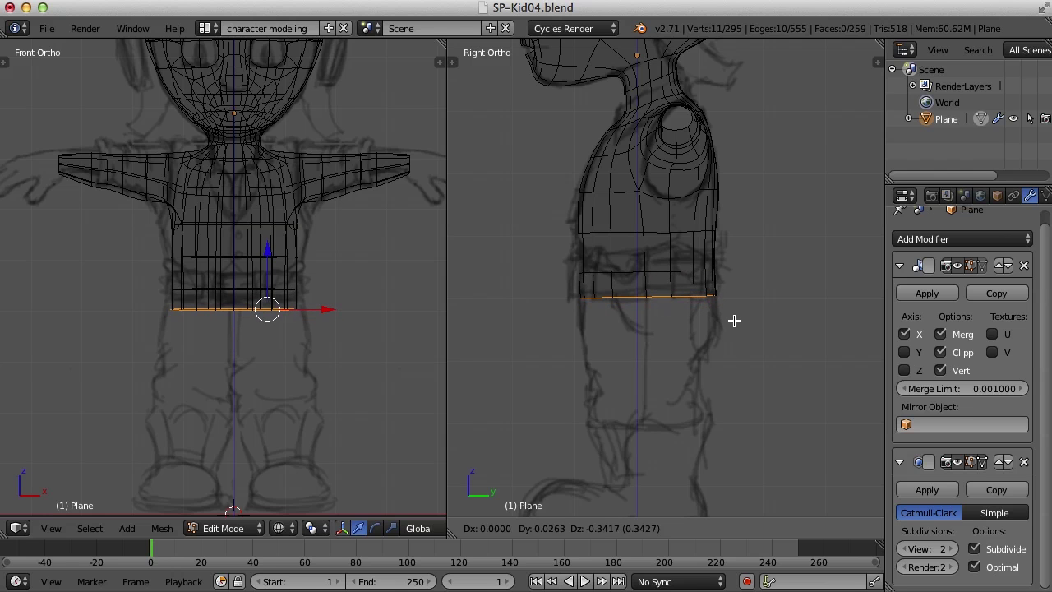
click(739, 318)
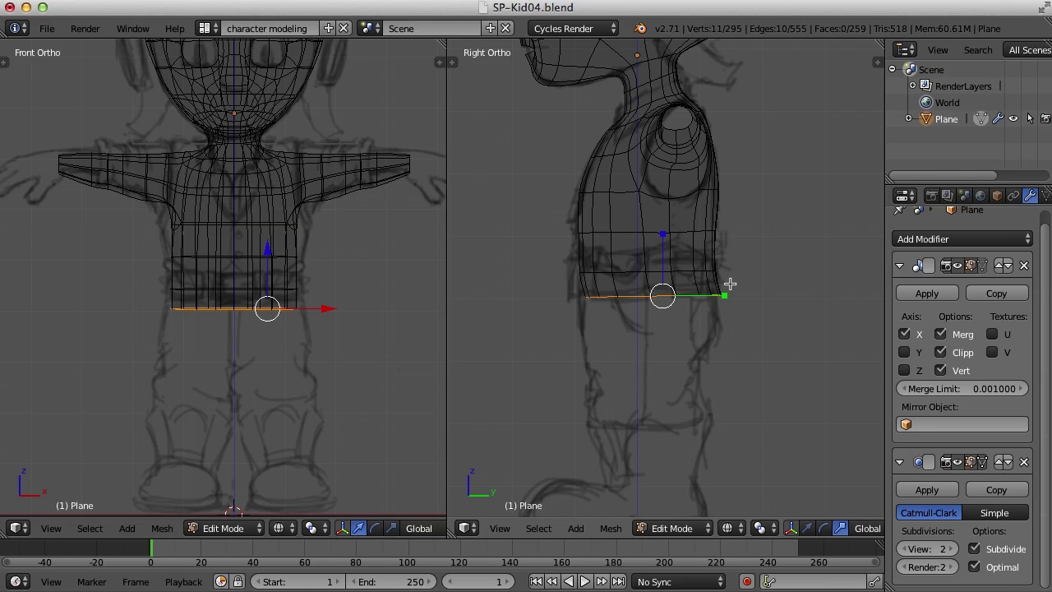
key(ctrl+alt+g)
mouse_move(724, 285)
mouse_down()
mouse_move(718, 312)
mouse_move(723, 295)
mouse_up()
key(ctrl+alt+s)
key(ctrl+alt+g)
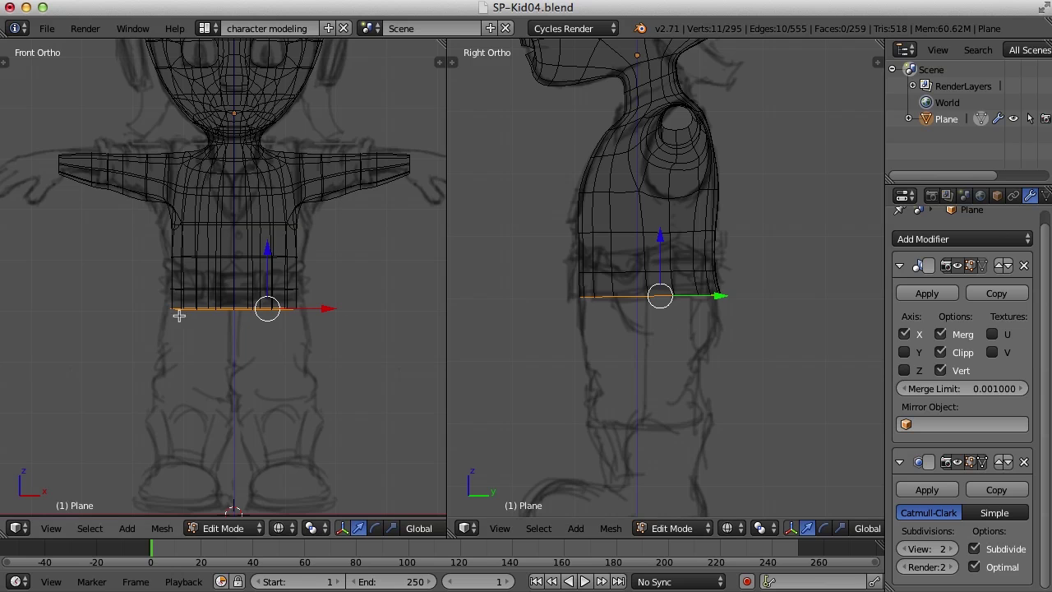
key(ctrl+alt+s)
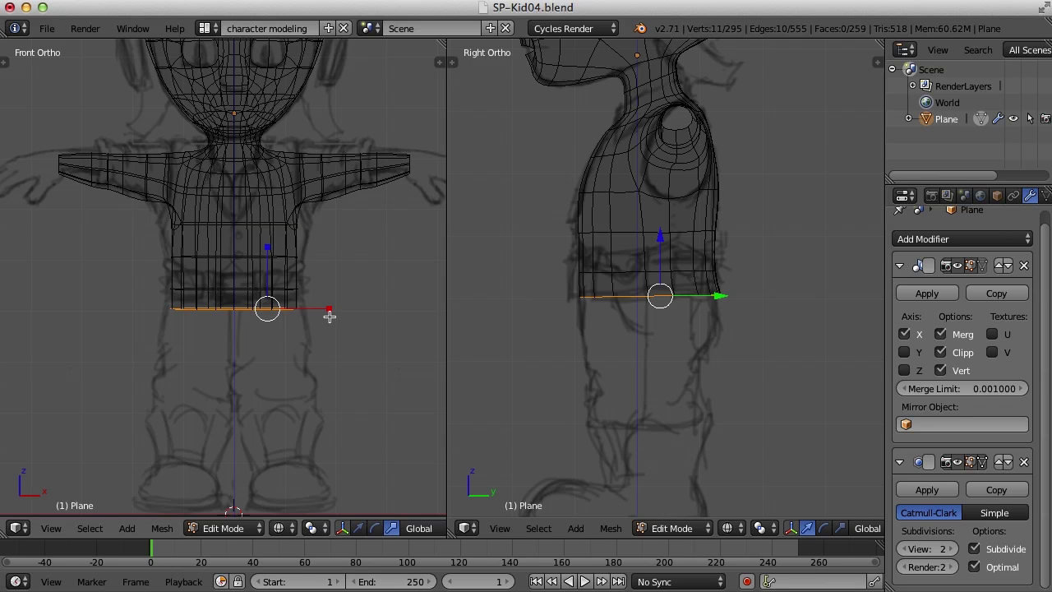
drag(329, 305, 333, 306)
Extrude the bottom loop down once more to add a second ring
key(e)
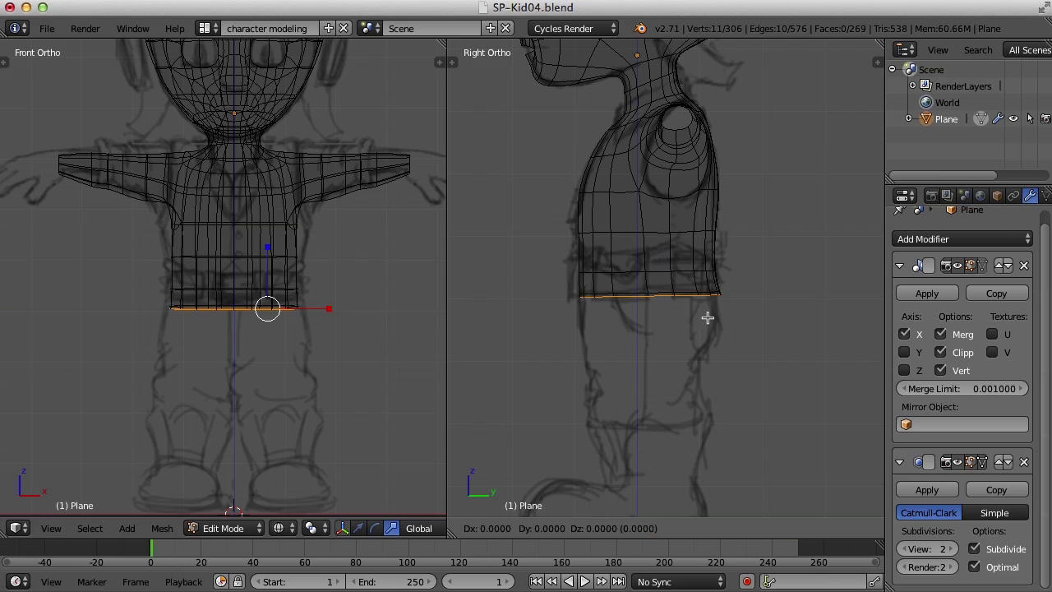
click(702, 333)
scroll(622, 333, up, 3)
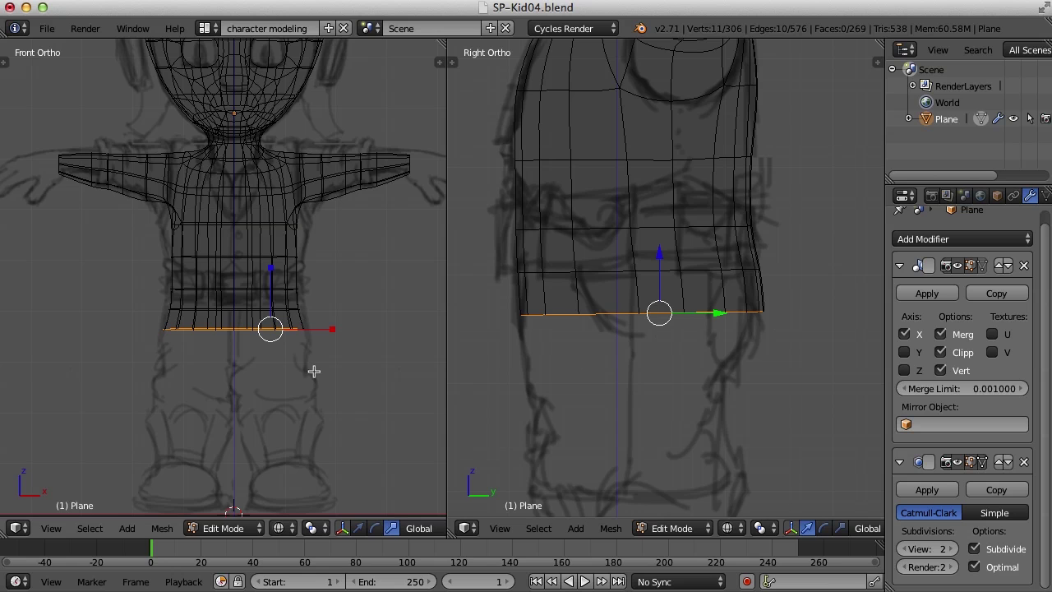
scroll(337, 362, up, 5)
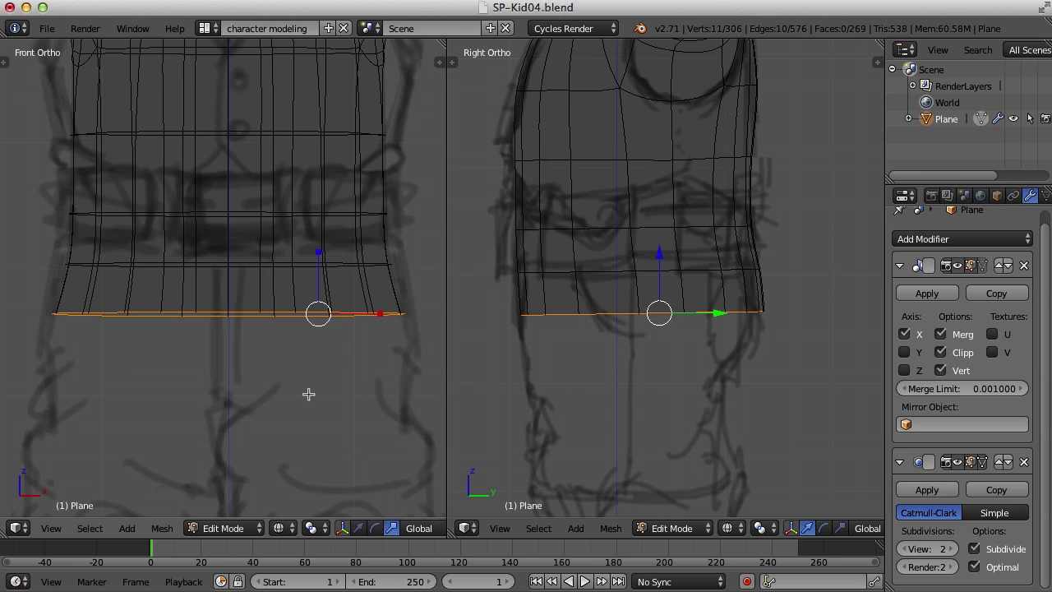
Select several edges along the torso's bottom rim in the perspective view
right_click(252, 317)
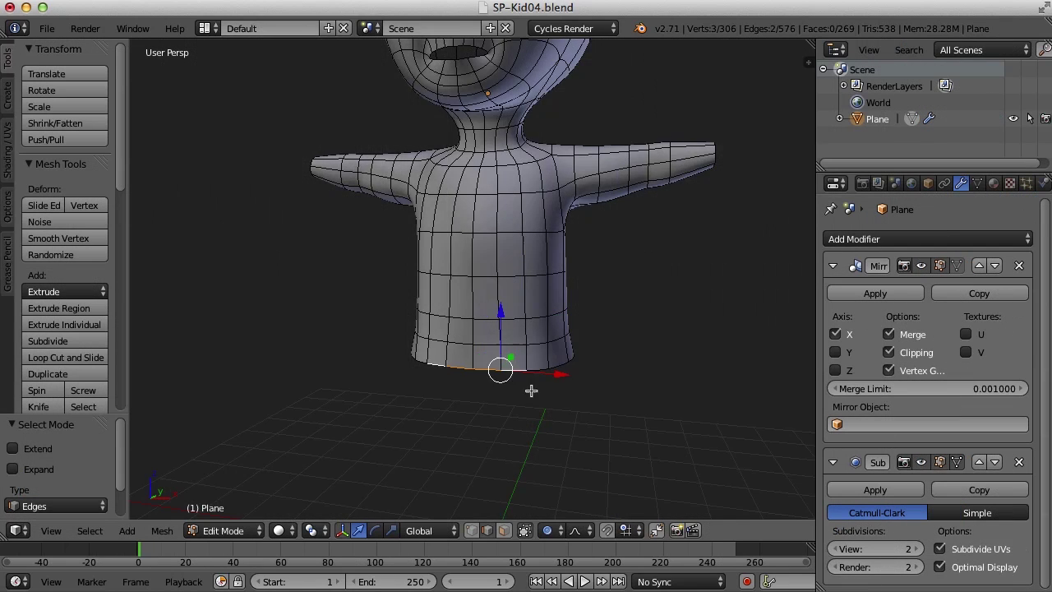
middle_drag(530, 390, 249, 389)
shift+right_click(421, 364)
shift+right_click(422, 364)
middle_drag(415, 399, 735, 397)
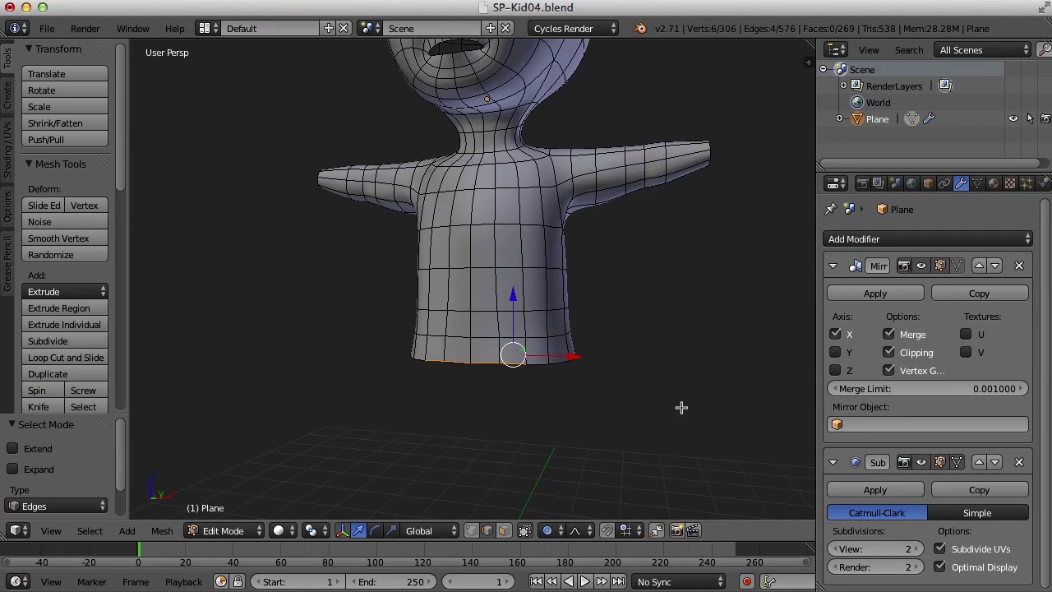
scroll(622, 415, up, 2)
middle_drag(466, 443, 586, 493)
click(205, 28)
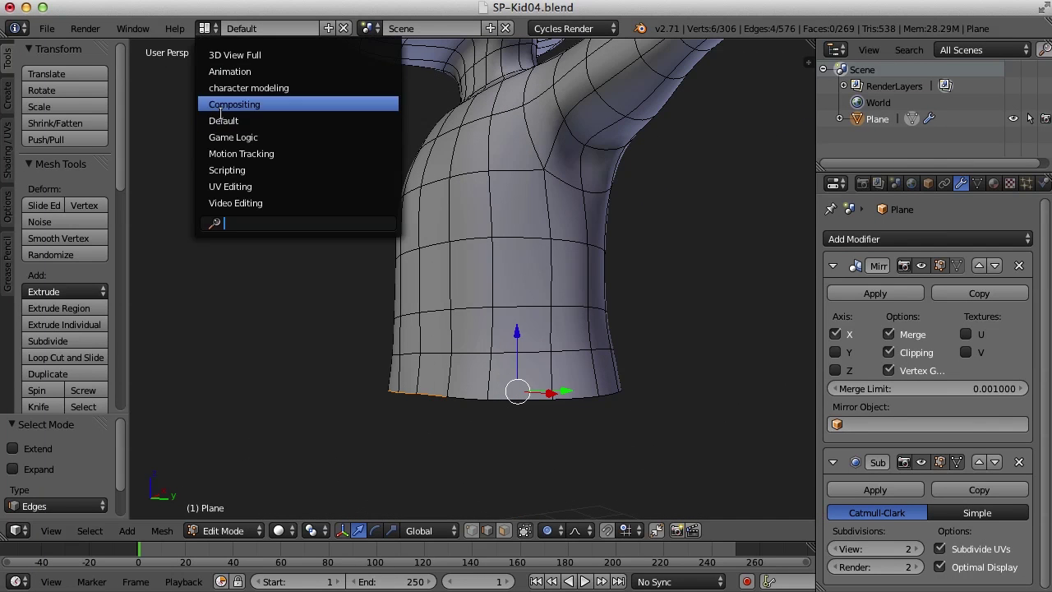
Return to the character modeling layout, deselect everything and switch to edge selection
click(248, 87)
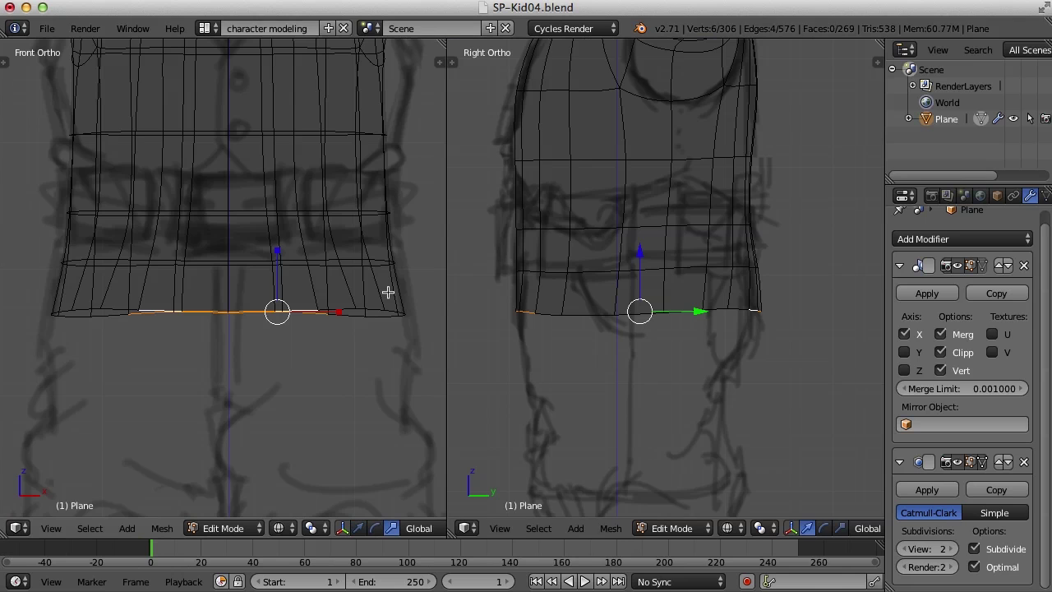
key(a)
click(487, 293)
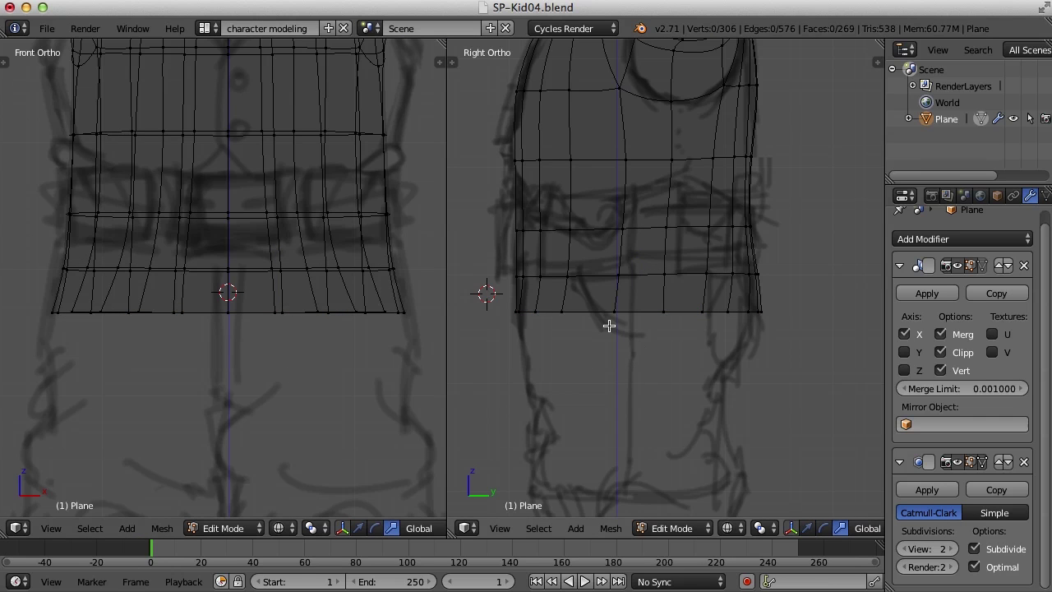
key(ctrl+Tab)
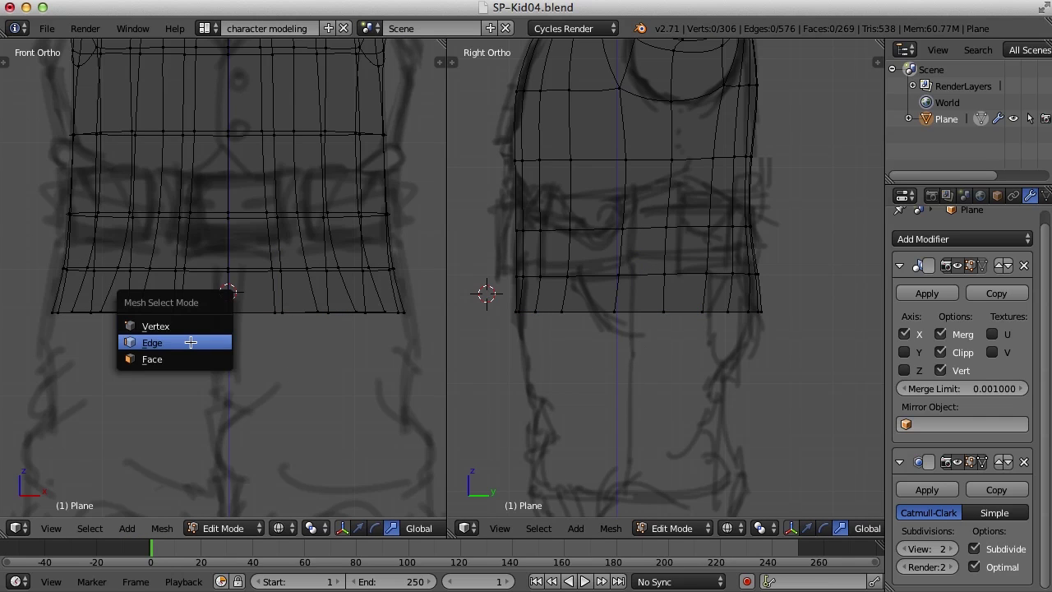
click(207, 340)
Select the central front and back bottom rim edges, then snap the side view back to Right Ortho
right_click(258, 312)
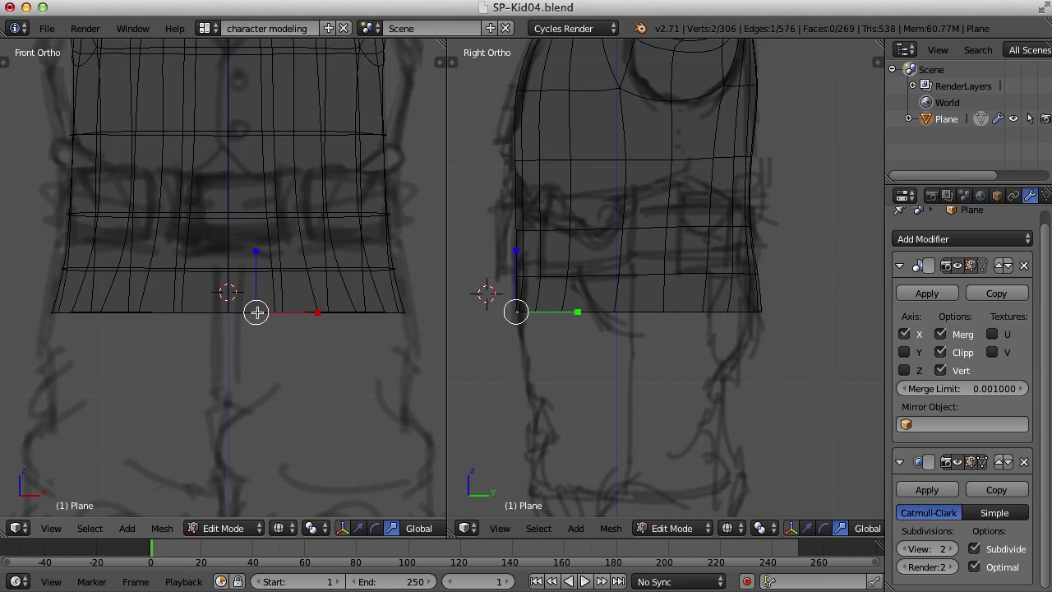
shift+right_click(210, 312)
shift+right_click(157, 312)
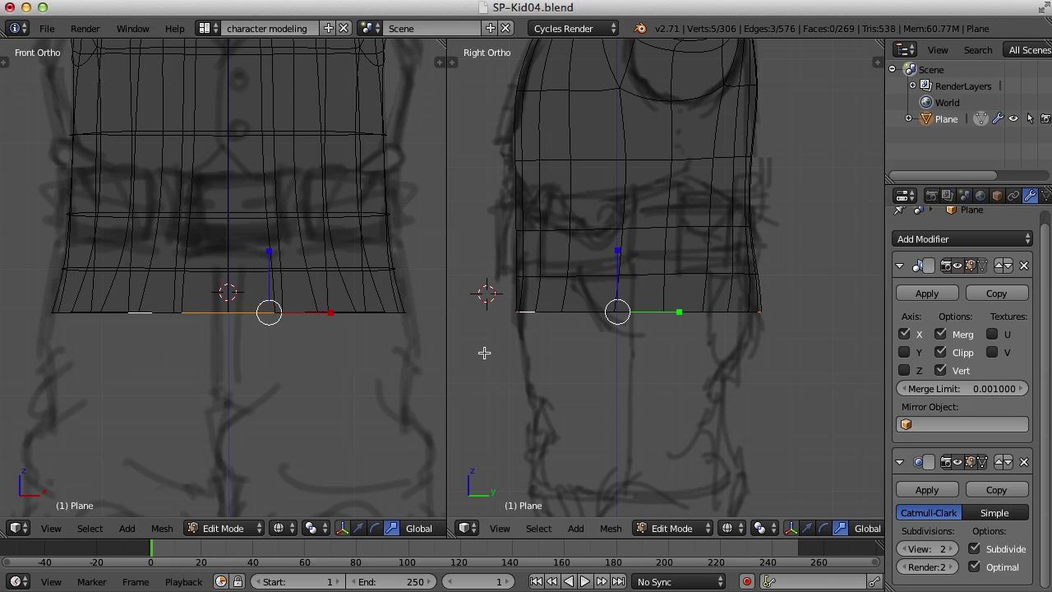
middle_drag(796, 333, 594, 399)
shift+right_click(694, 371)
middle_drag(776, 339, 833, 371)
key(KP_3)
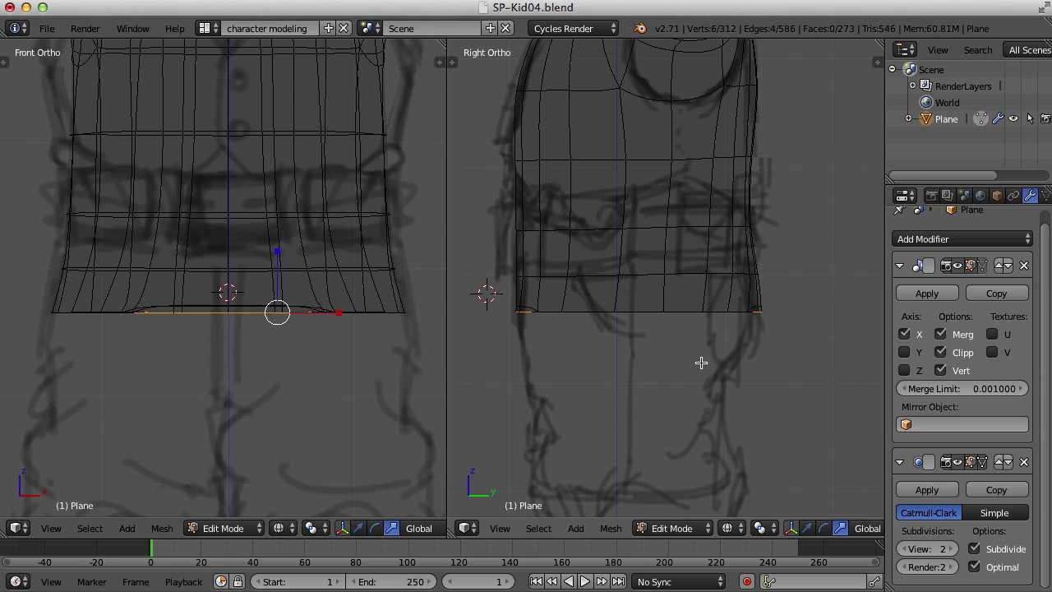
Extrude the selected rim edges downward, then narrow the new bottom edge and shift it along X
key(e)
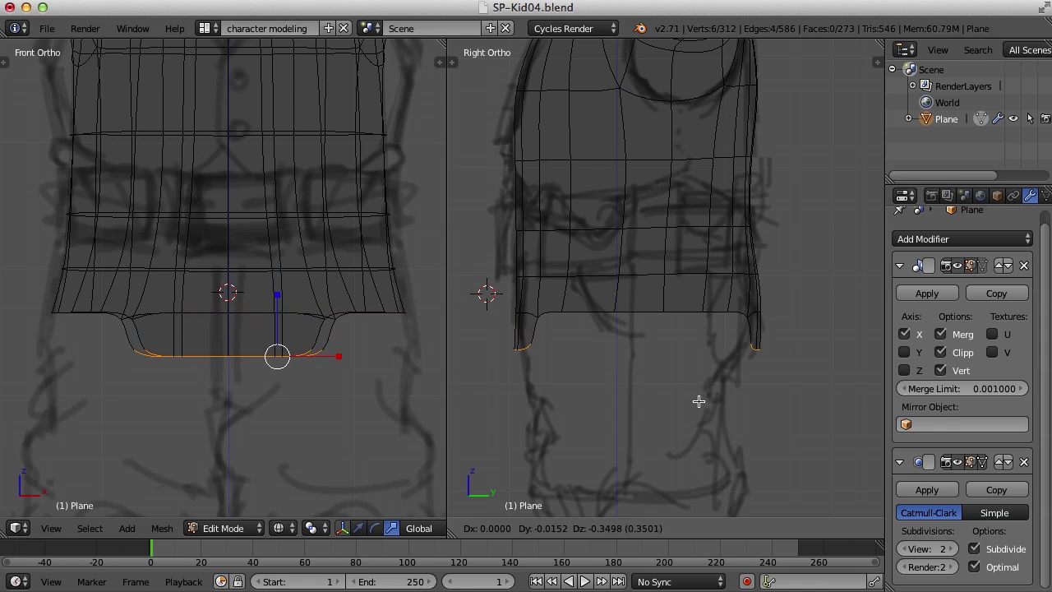
click(702, 409)
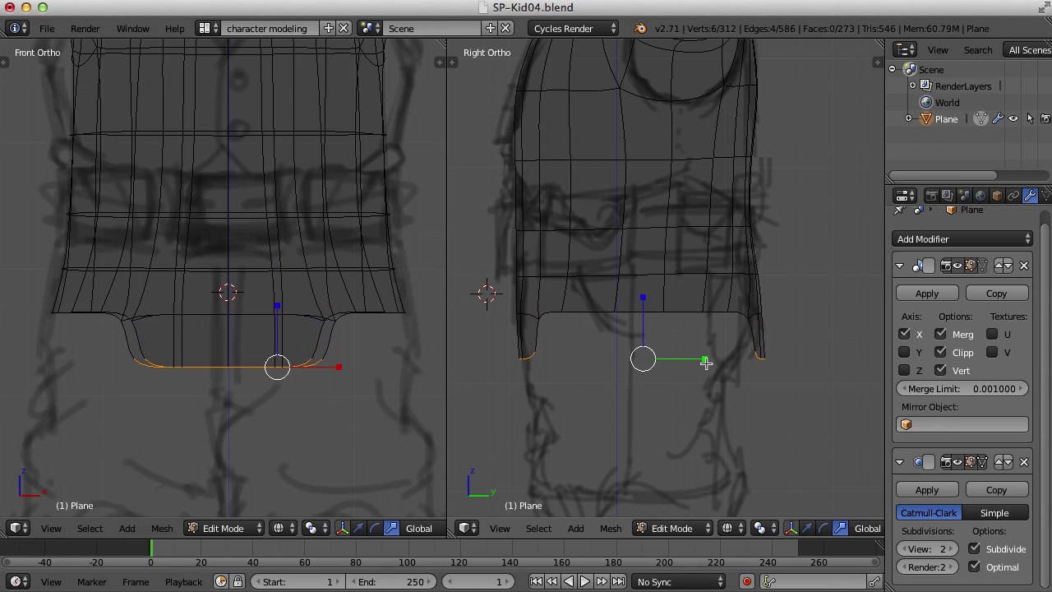
drag(707, 362, 688, 377)
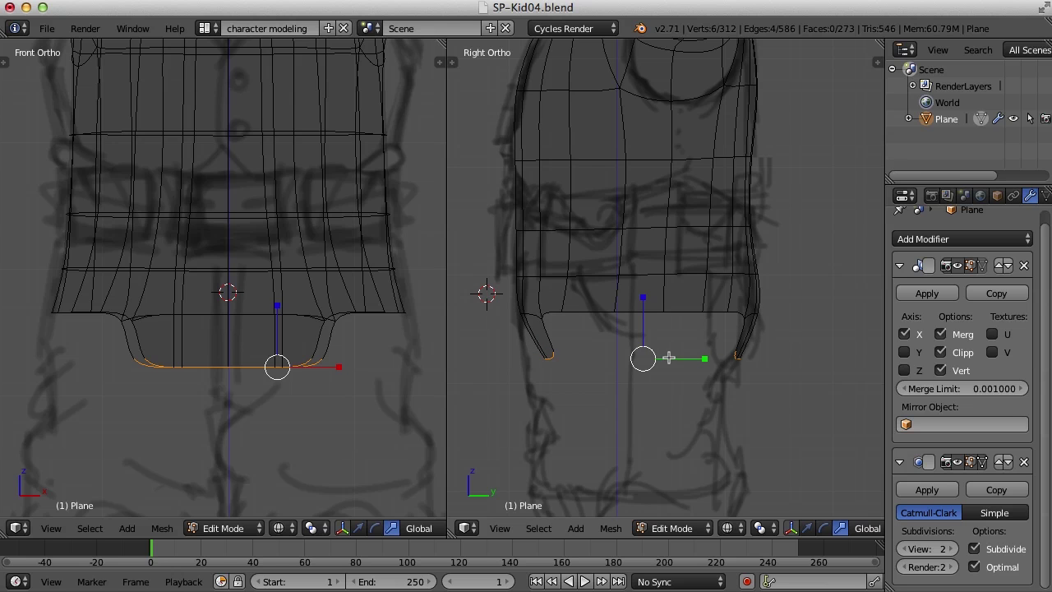
key(g)
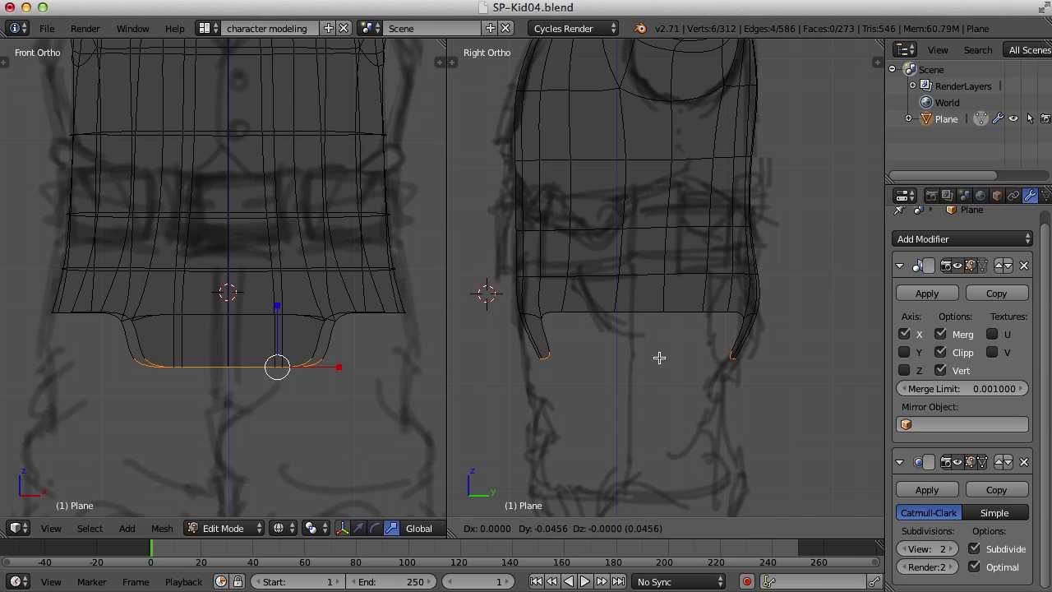
click(656, 355)
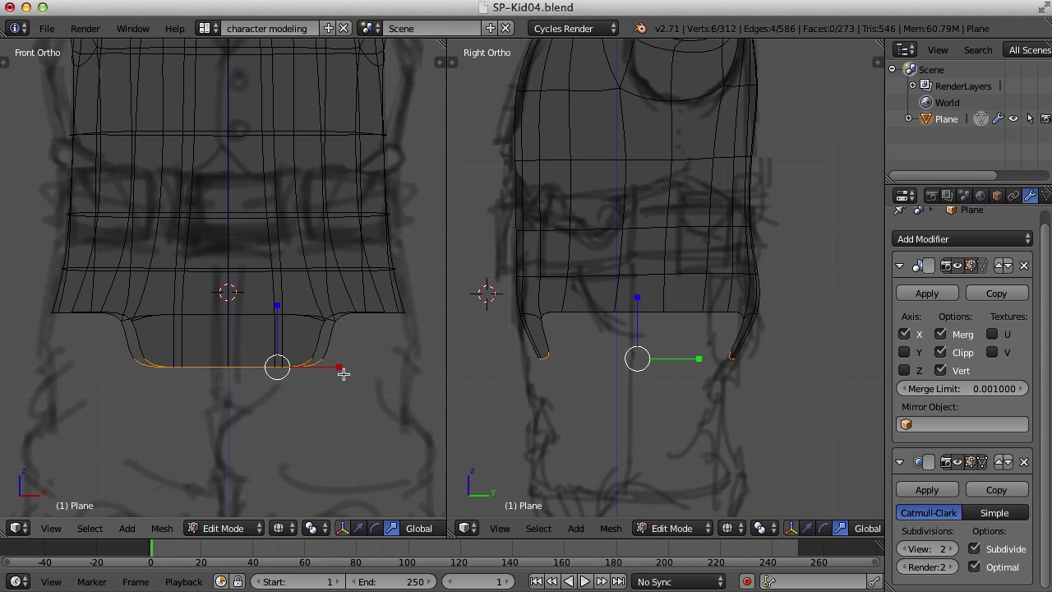
mouse_move(341, 373)
mouse_down()
mouse_move(303, 368)
mouse_move(322, 370)
mouse_up()
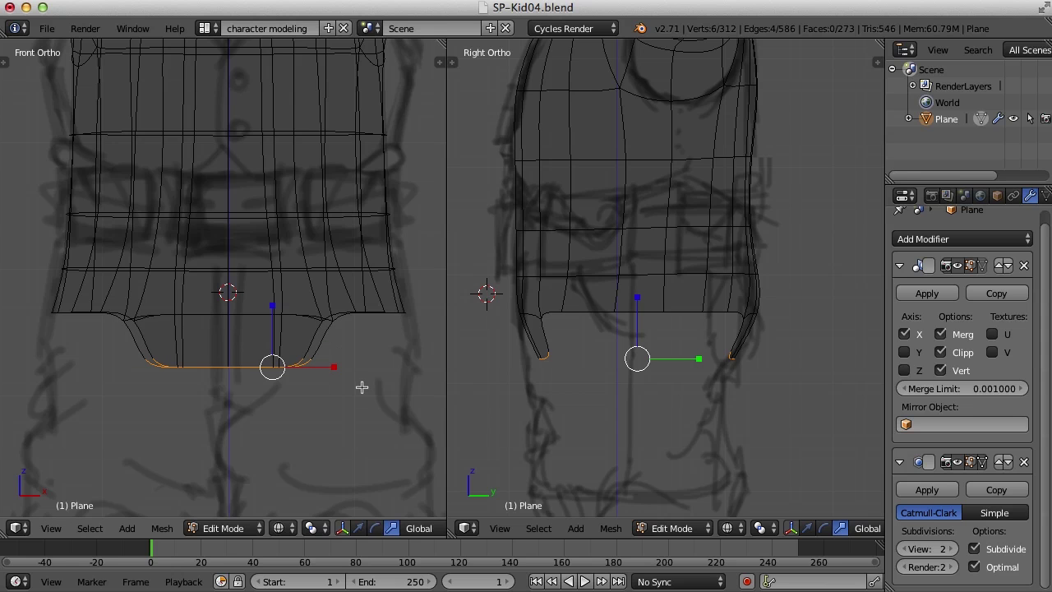
key(g)
key(x)
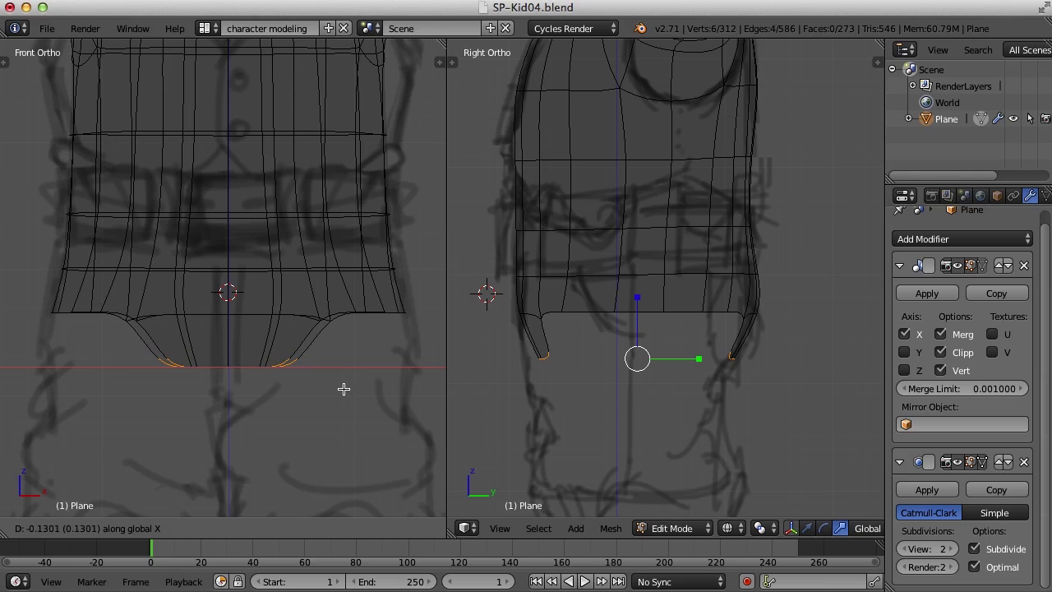
click(345, 387)
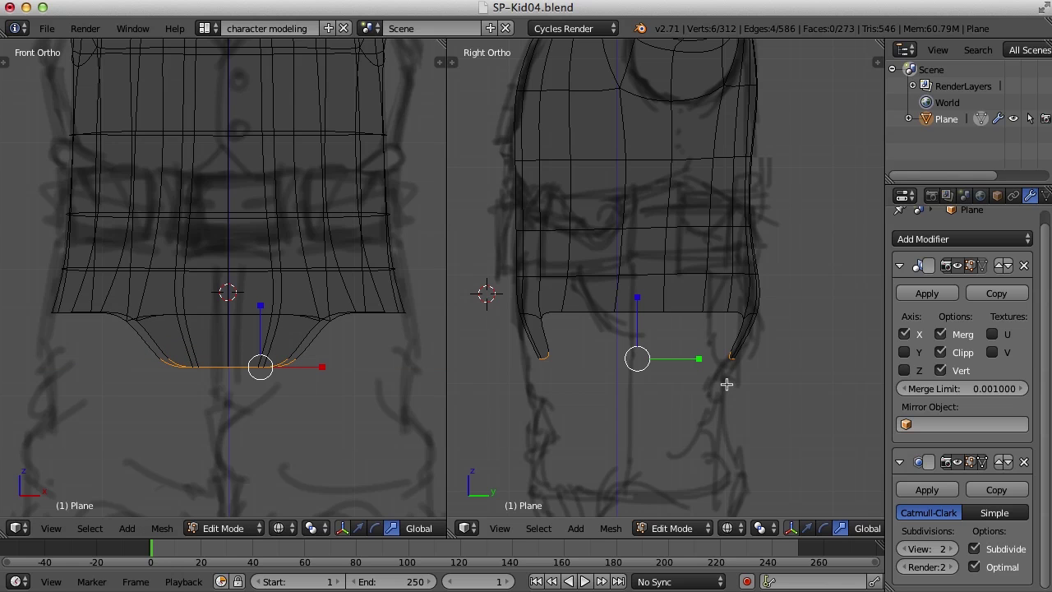
Extrude a second ring lower, squeezing it along Y and narrowing it along X
key(e)
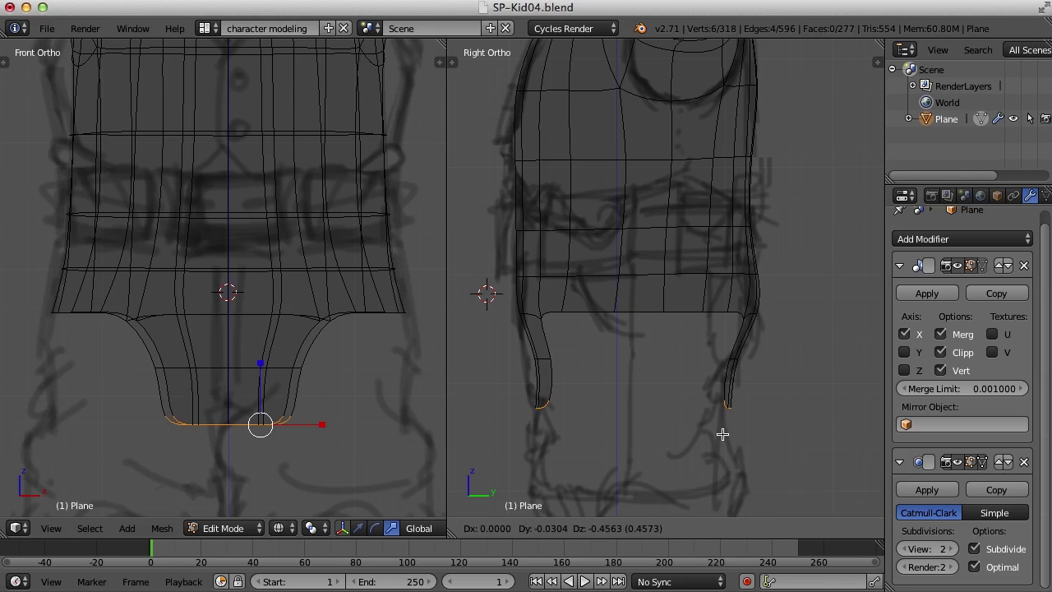
click(722, 434)
key(s)
key(y)
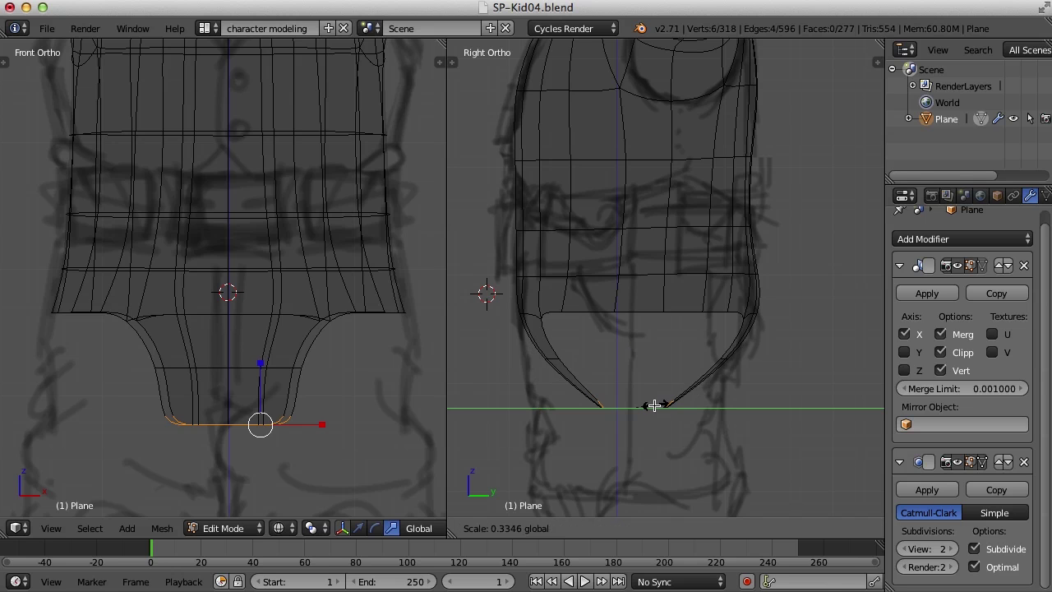
click(657, 403)
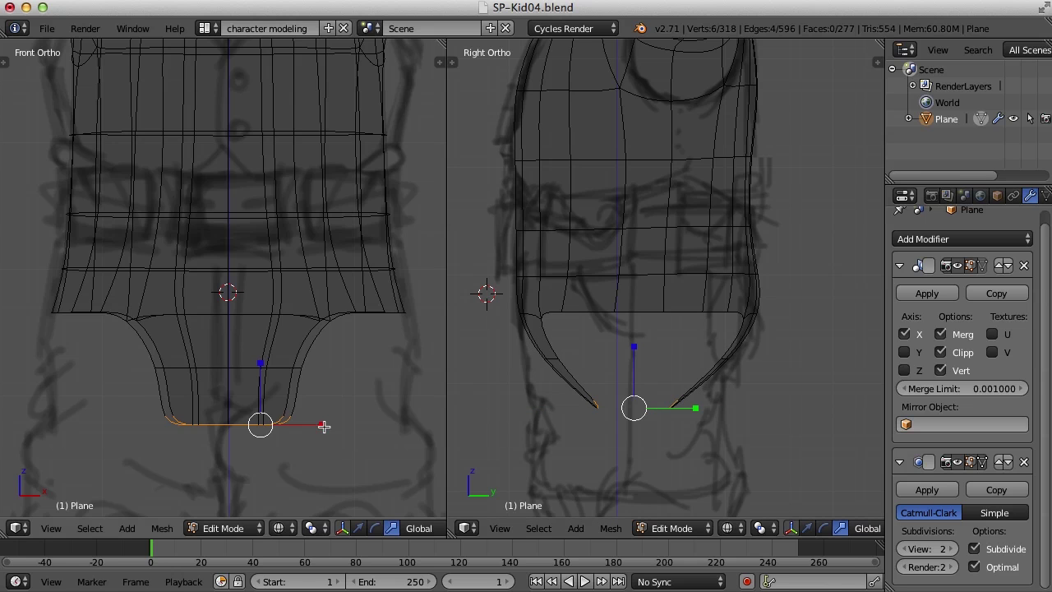
key(s)
key(x)
click(406, 429)
key(g)
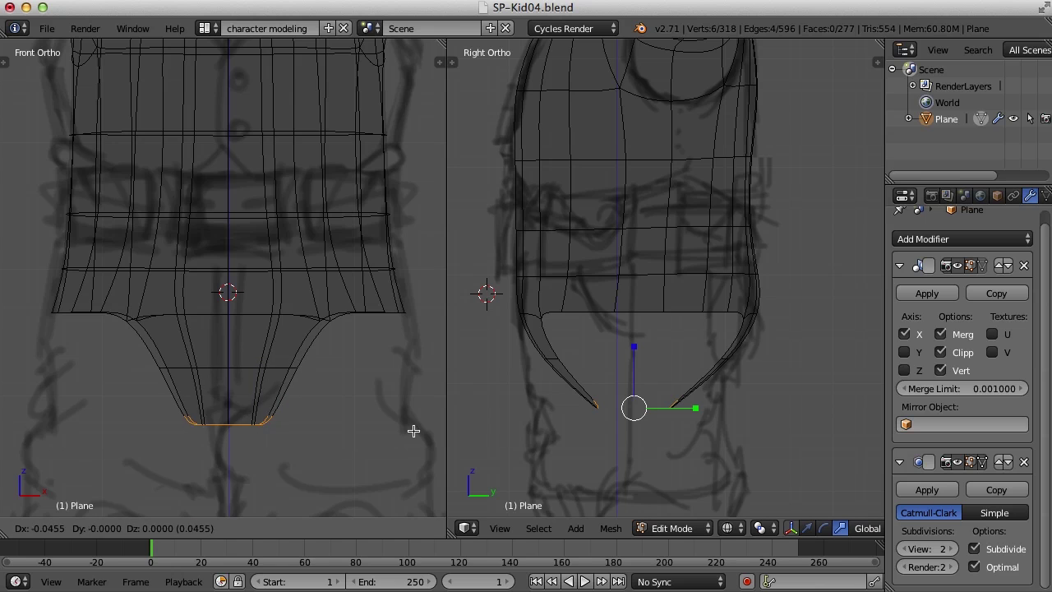
click(417, 430)
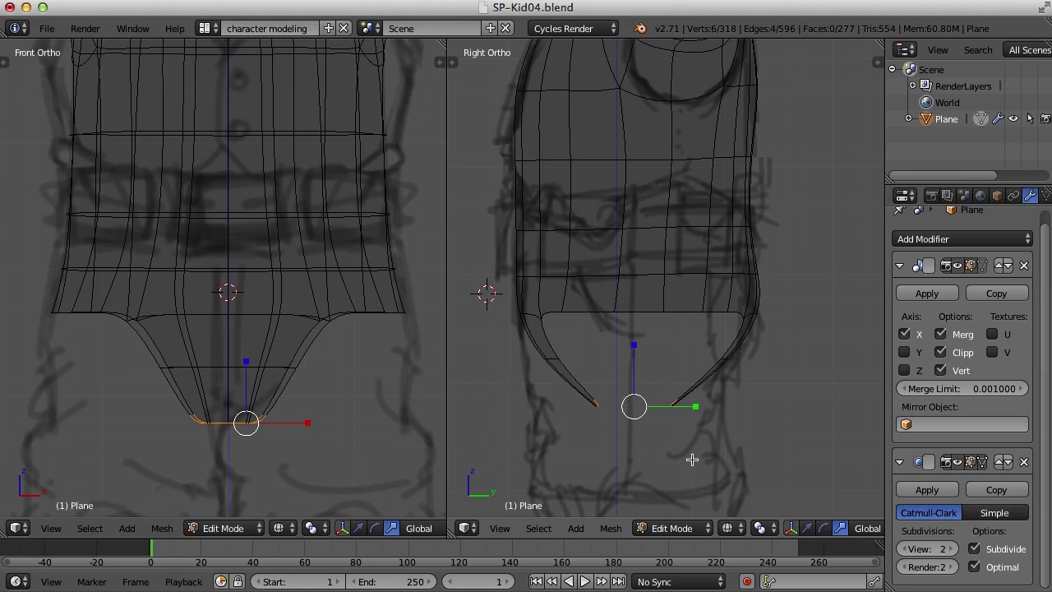
Extrude a final ring and draw its front and back edges together at the crotch
key(e)
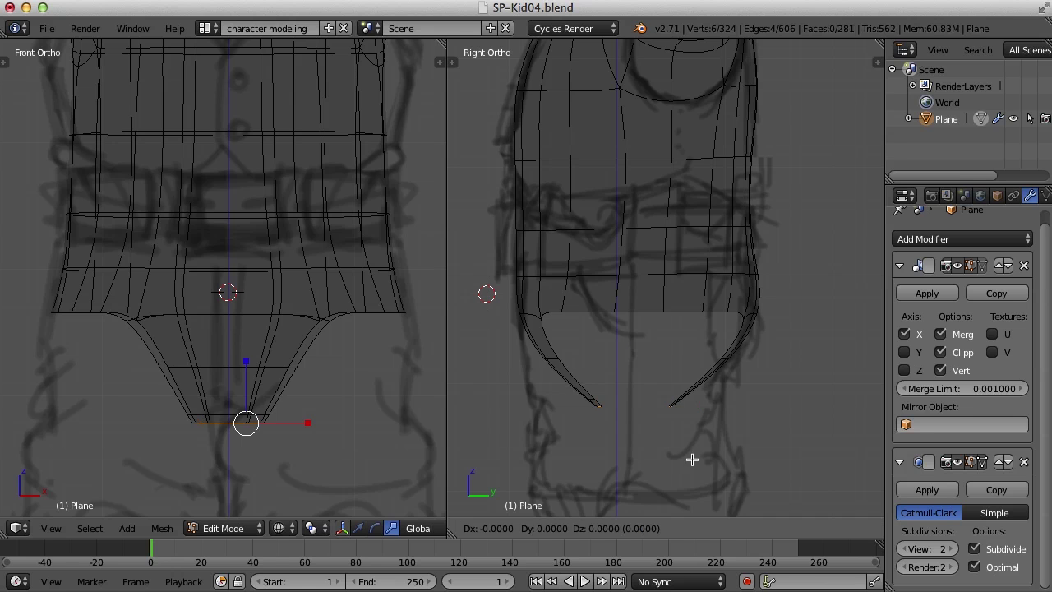
click(694, 485)
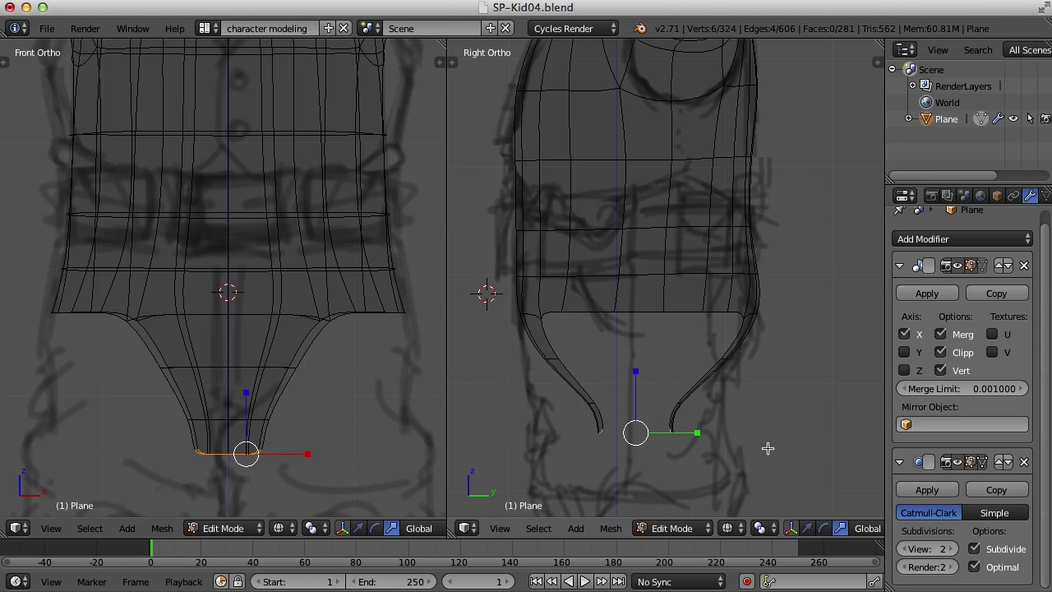
key(s)
click(645, 430)
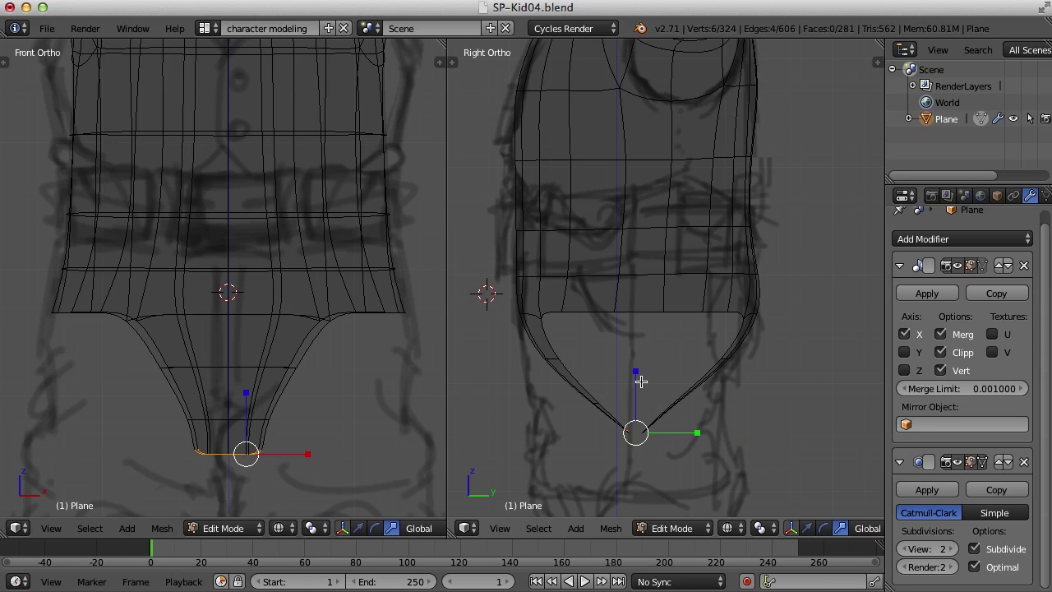
key(ctrl+alt+g)
drag(639, 373, 638, 354)
drag(306, 433, 280, 433)
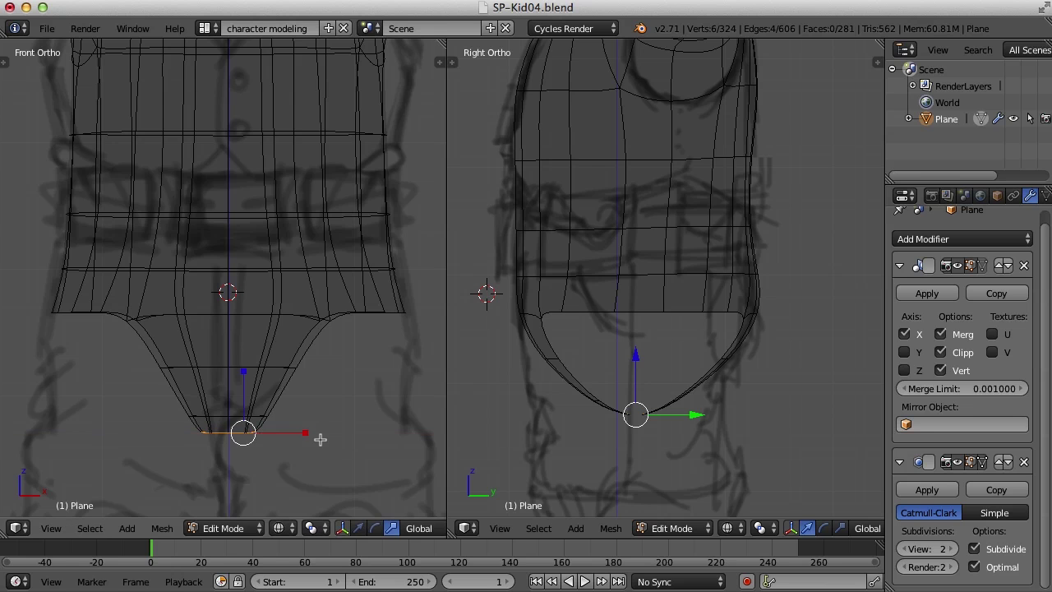
key(g)
key(x)
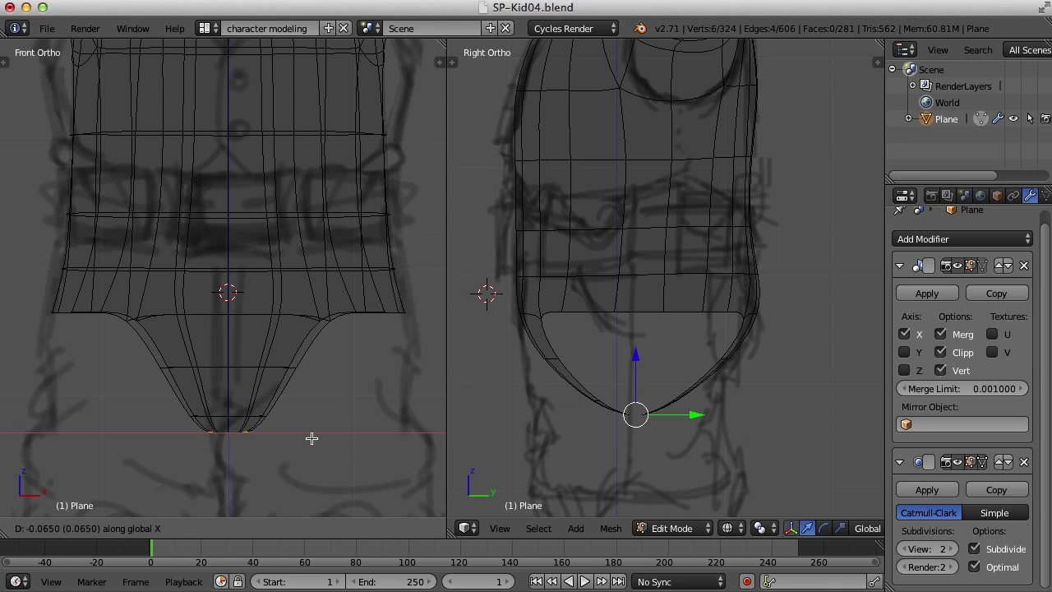
click(312, 437)
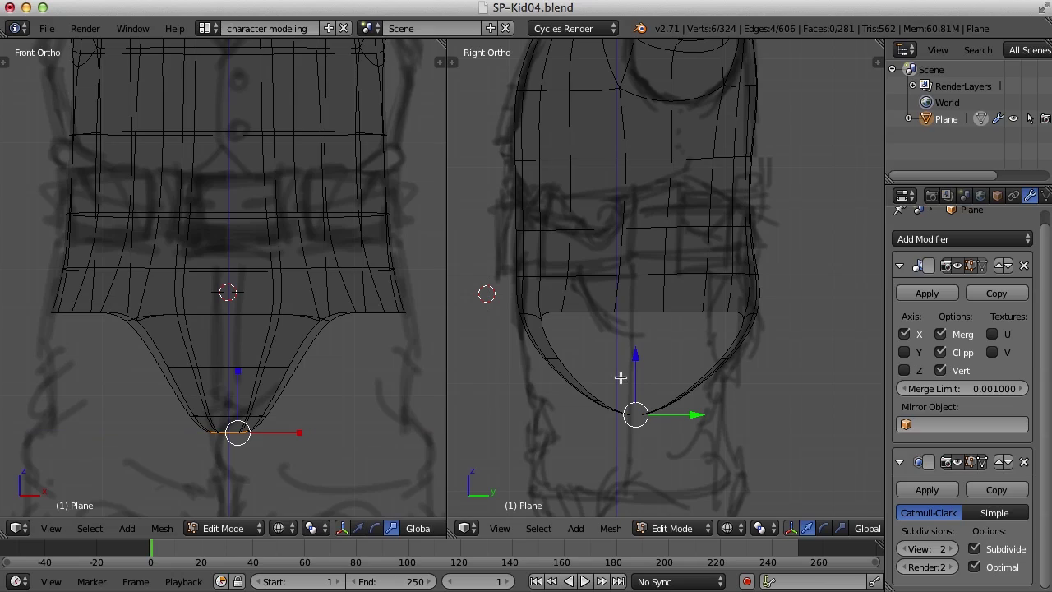
Switch to the Default layout, orbit beneath the hips and turn on vertex selection
click(208, 30)
click(238, 120)
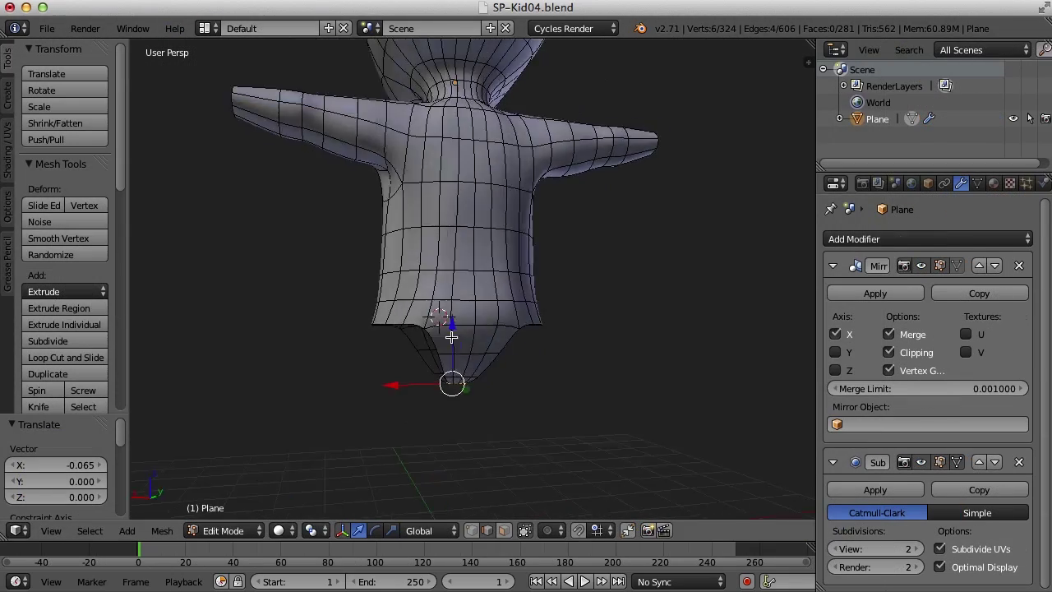
middle_drag(718, 326, 482, 336)
scroll(493, 364, up, 5)
mouse_move(544, 362)
middle_down()
mouse_move(539, 370)
mouse_move(558, 356)
middle_up()
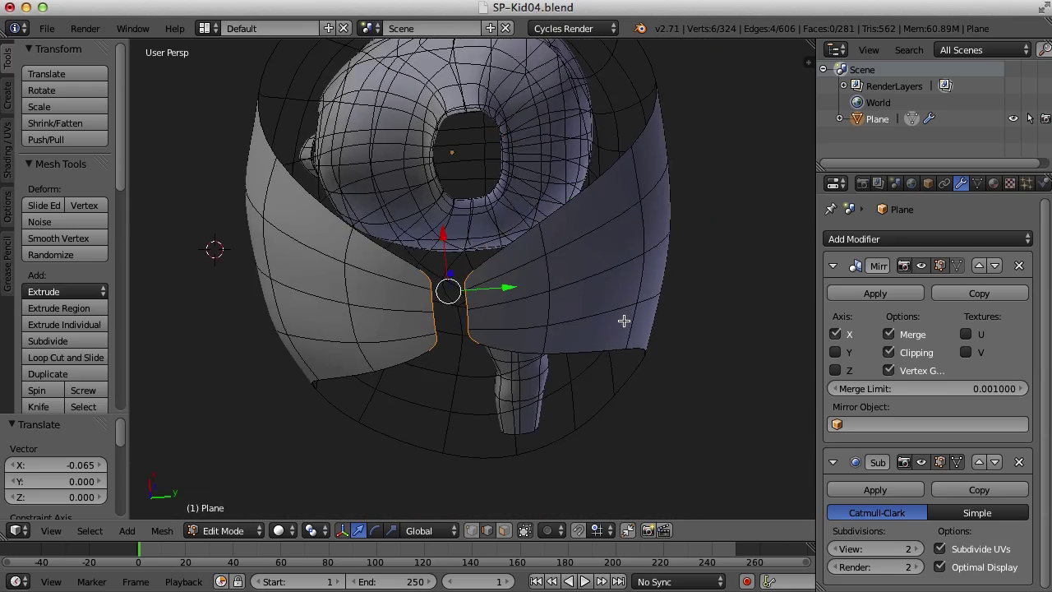
middle_drag(613, 334, 572, 367)
key(ctrl+Tab)
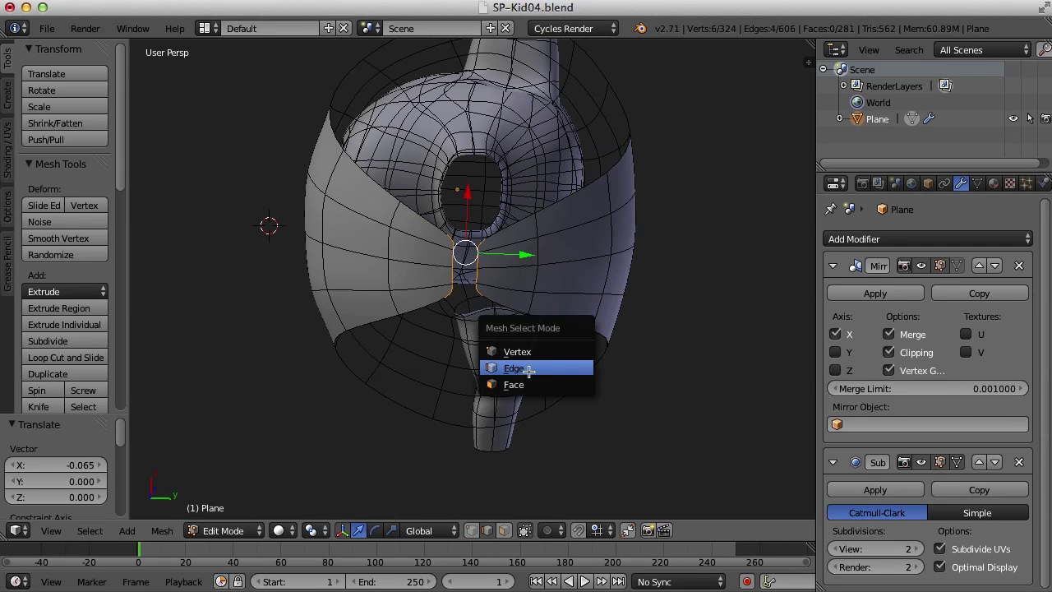
click(525, 351)
scroll(480, 262, up, 3)
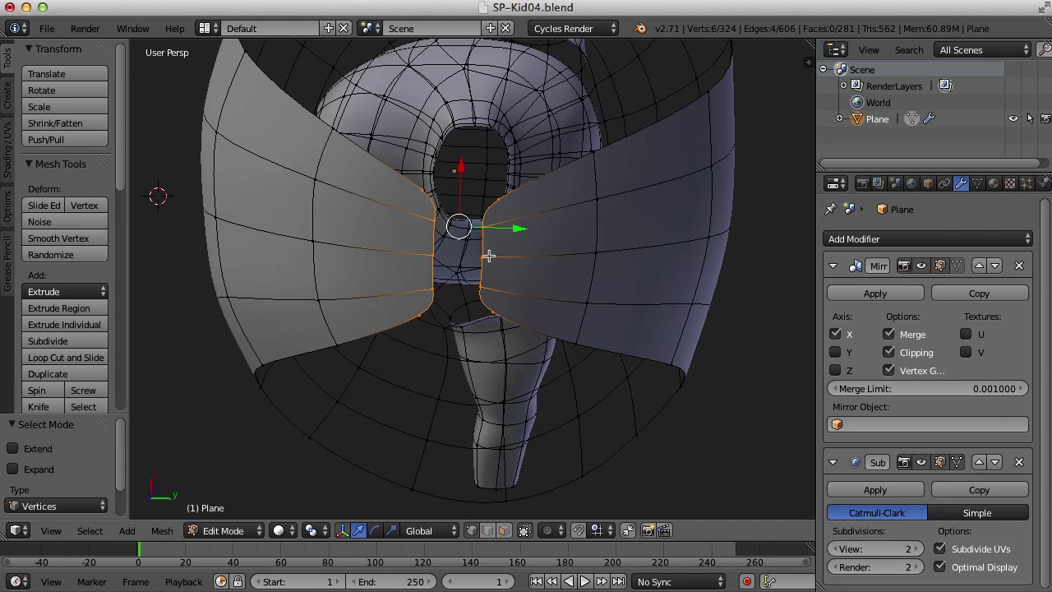
Merge two pairs of front and back crotch vertices At Center to seal the underside seam
right_click(499, 198)
shift+right_click(422, 188)
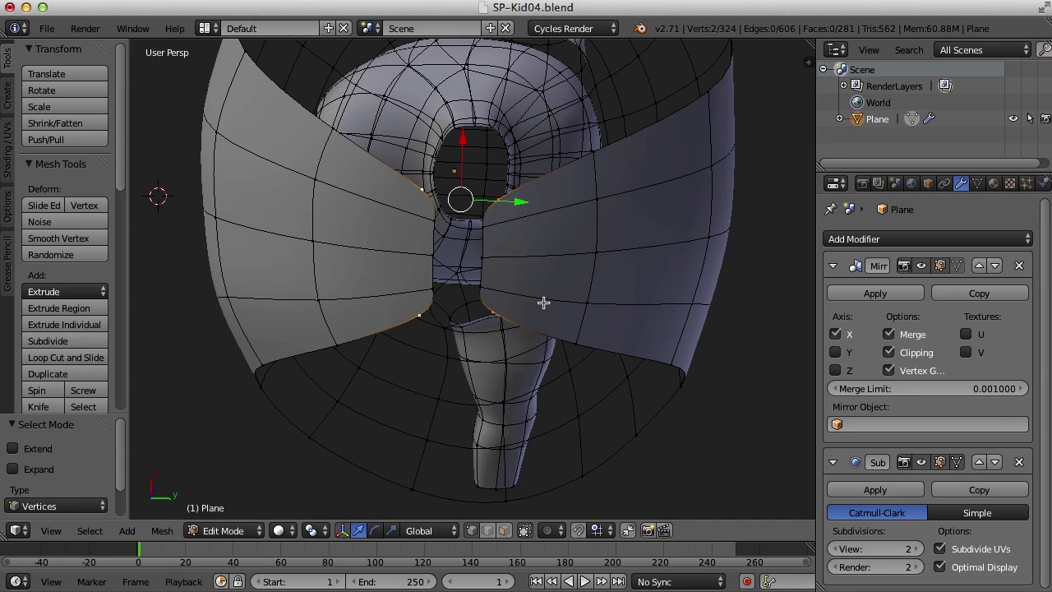
key(alt+m)
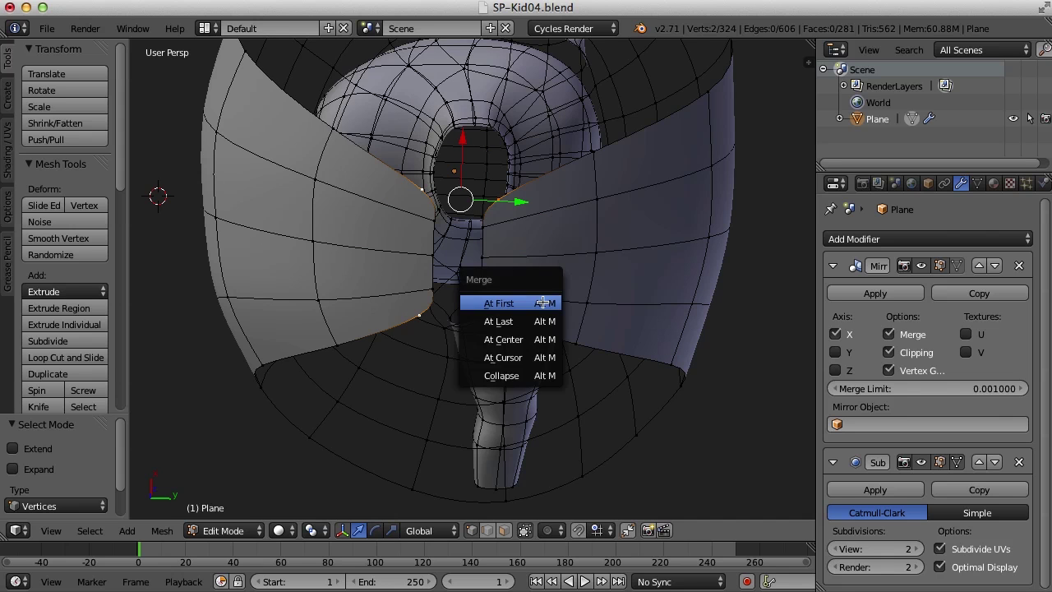
click(532, 339)
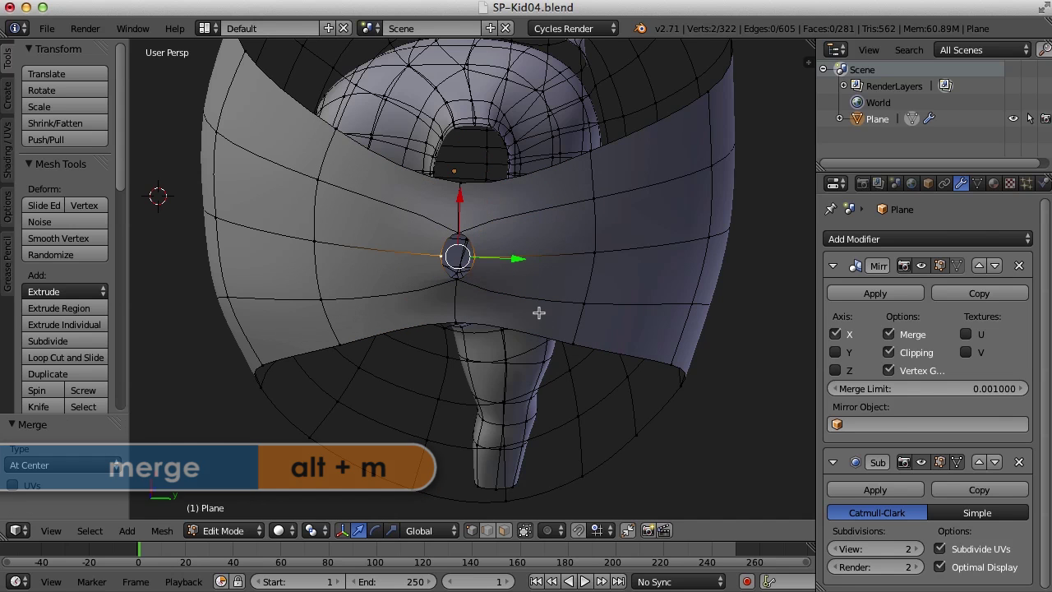
key(alt+m)
click(546, 324)
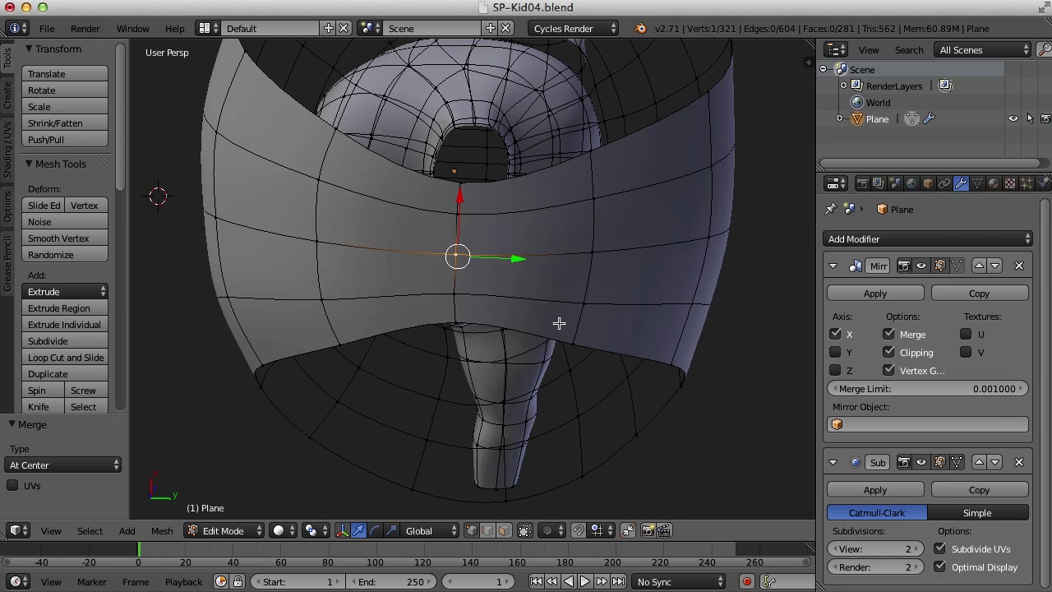
scroll(565, 293, down, 3)
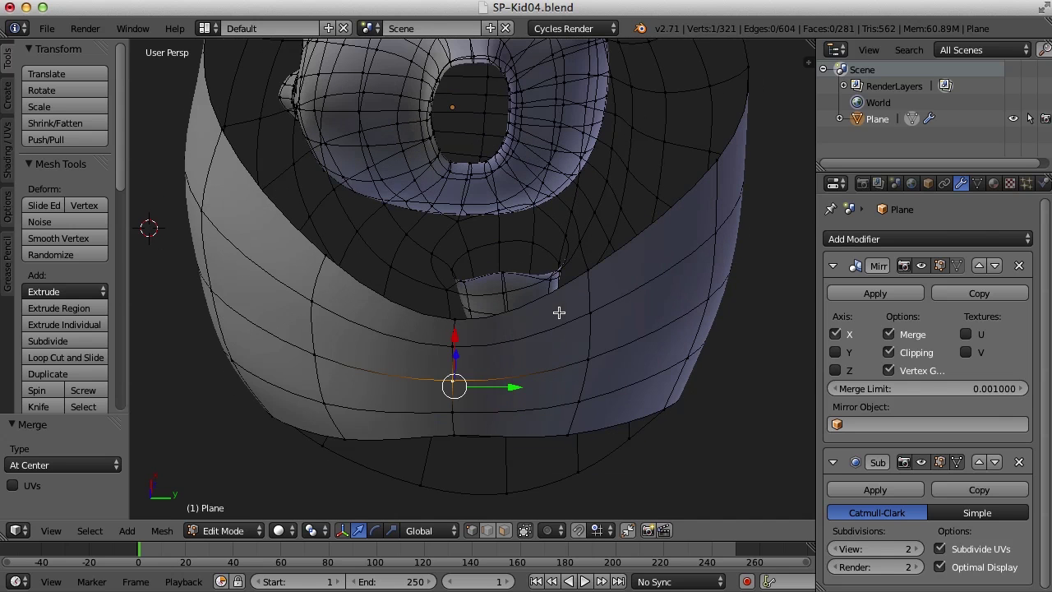
Orbit around the lower body and nudge two leg-opening vertices along Y and X
key(a)
scroll(545, 312, down, 2)
middle_drag(537, 285, 600, 352)
right_click(600, 351)
drag(600, 329, 544, 312)
middle_drag(545, 312, 367, 331)
drag(367, 331, 361, 392)
middle_drag(361, 392, 458, 175)
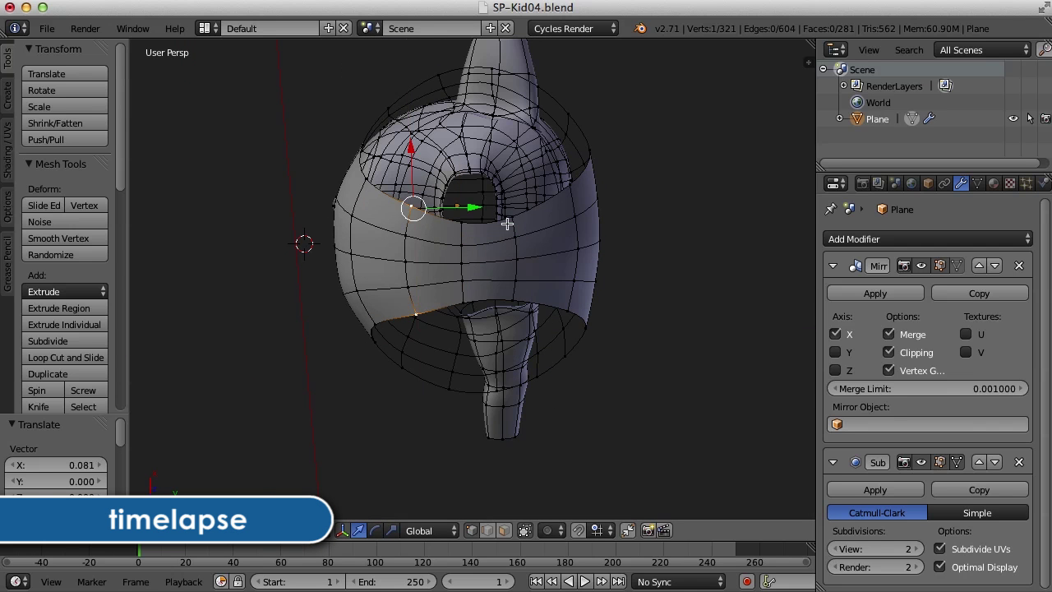
drag(512, 216, 585, 214)
middle_drag(585, 214, 399, 333)
right_click(397, 331)
drag(397, 331, 452, 306)
middle_drag(453, 308, 575, 329)
Back in the front and side ortho views, reposition the lower leg-opening vertices
key(ctrl+Right)
key(a)
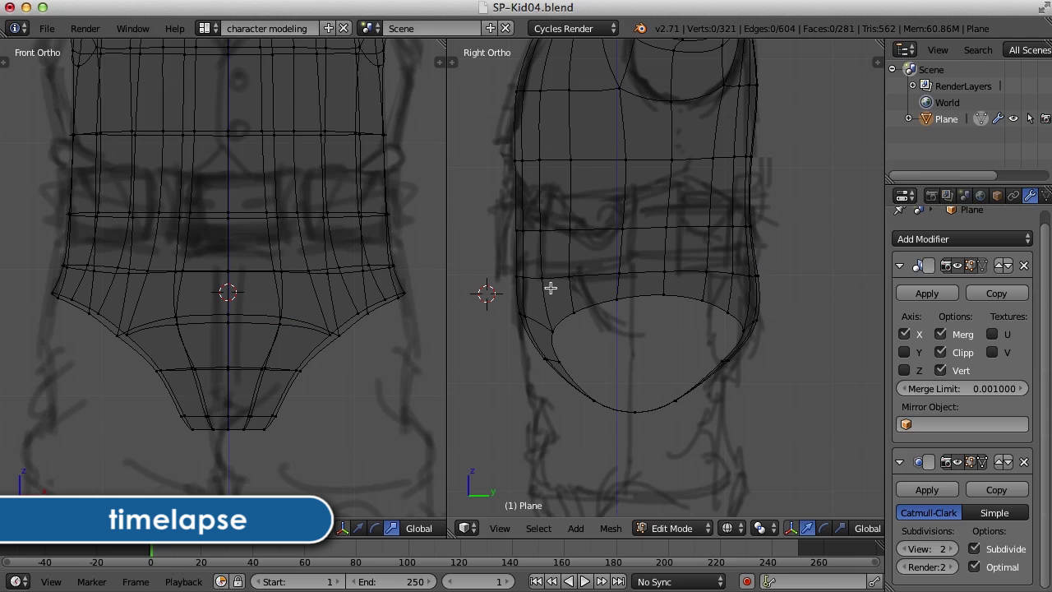
alt+right_click(556, 316)
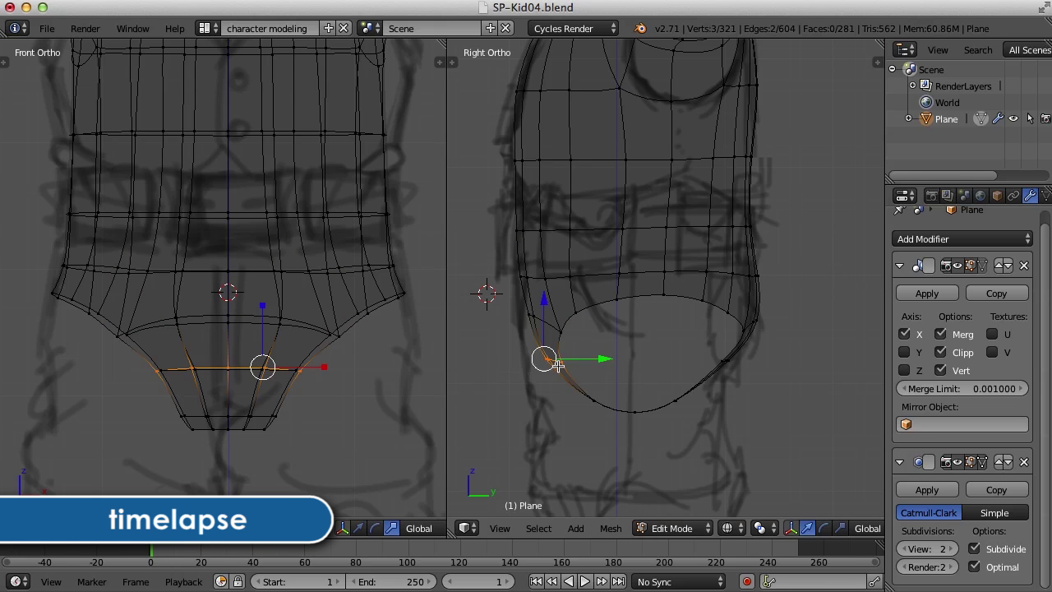
alt+right_click(730, 354)
alt+right_click(747, 375)
key(g)
click(746, 376)
alt+right_click(774, 334)
right_click(738, 291)
key(g)
click(739, 291)
Move the upper leg-opening vertices to round off the leg hole
right_click(664, 268)
key(g)
click(621, 277)
right_click(567, 274)
key(g)
click(633, 312)
shift+right_click(617, 258)
key(g)
click(619, 279)
Pull the remaining inner leg-opening vertices to finish rounding the opening
right_click(756, 342)
key(g)
click(756, 343)
right_click(560, 343)
shift+right_click(565, 358)
key(g)
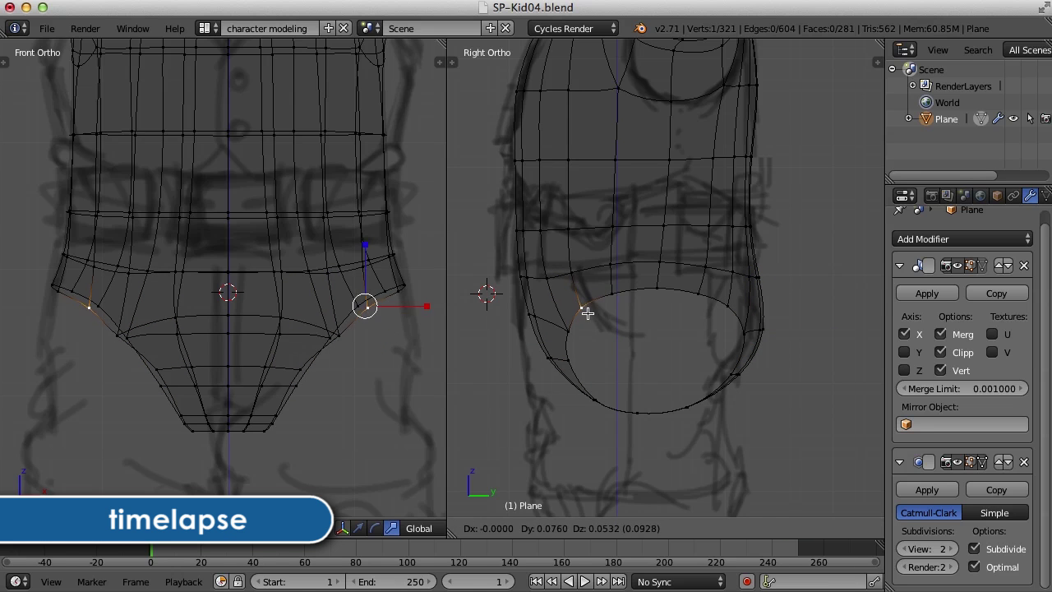
click(579, 304)
Switch to the Default layout, slide the crotch vertices along X, and orbit into User Perspective
right_click(544, 272)
click(205, 27)
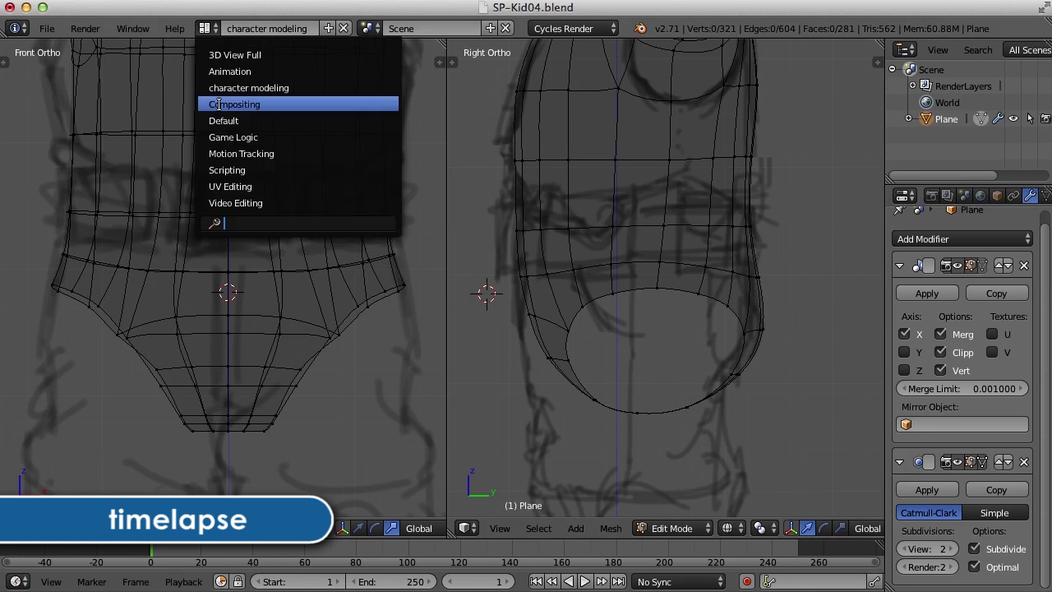
click(298, 117)
key(KP_1)
key(g)
key(x)
click(567, 353)
right_click(556, 326)
middle_drag(556, 326, 687, 375)
Orbit around the character and shift the selection slightly along X
key(a)
middle_drag(622, 383, 374, 345)
drag(346, 354, 315, 347)
middle_drag(303, 361, 586, 370)
Select the leg-opening edge loop and switch back to the character modeling layout
key(a)
scroll(586, 371, up, 2)
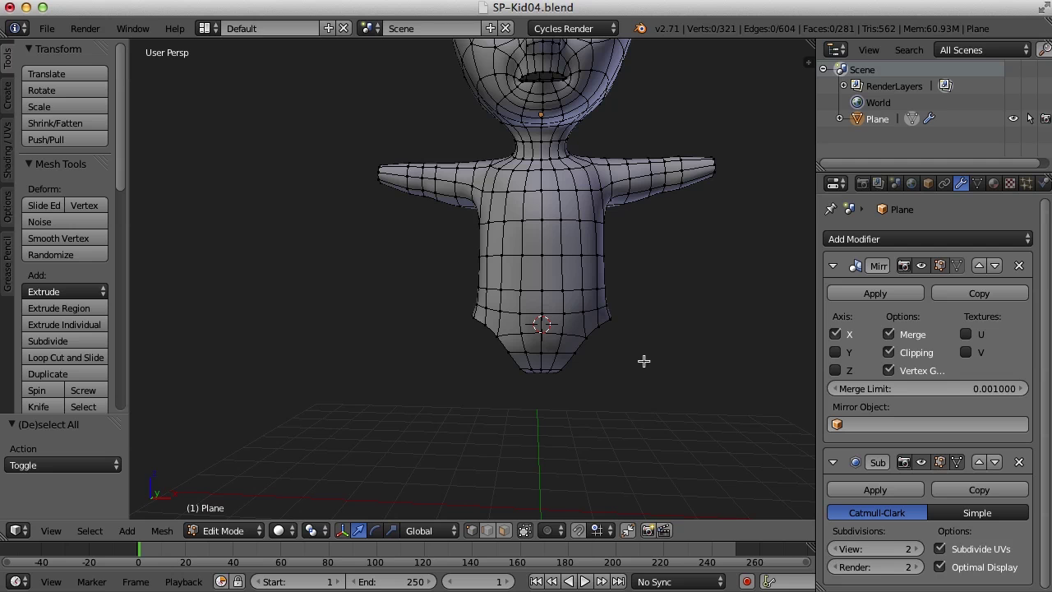
alt+right_click(589, 339)
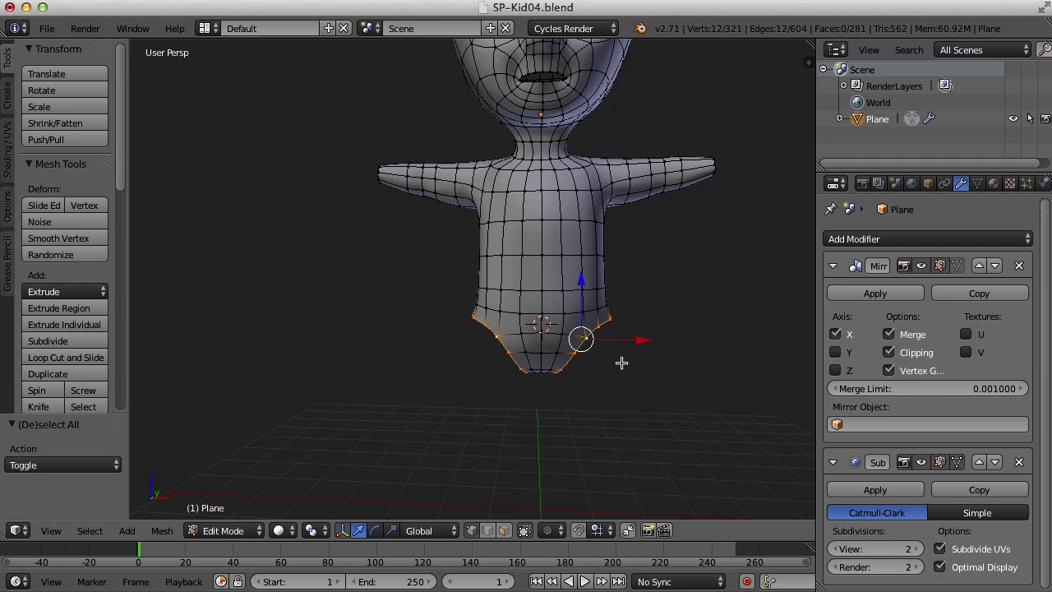
click(205, 28)
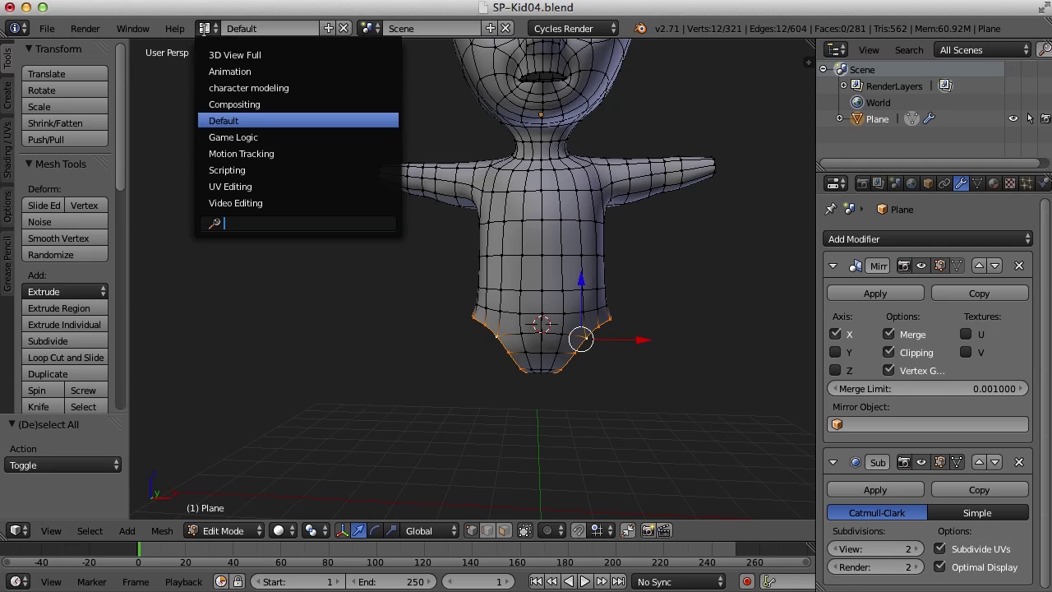
click(248, 88)
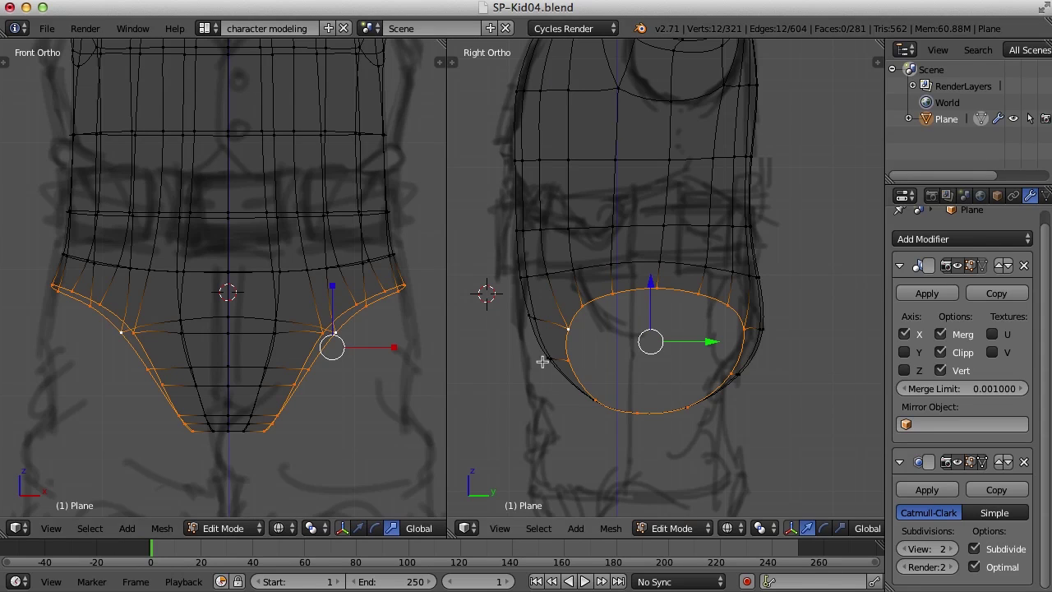
scroll(342, 377, down, 2)
scroll(669, 359, down, 3)
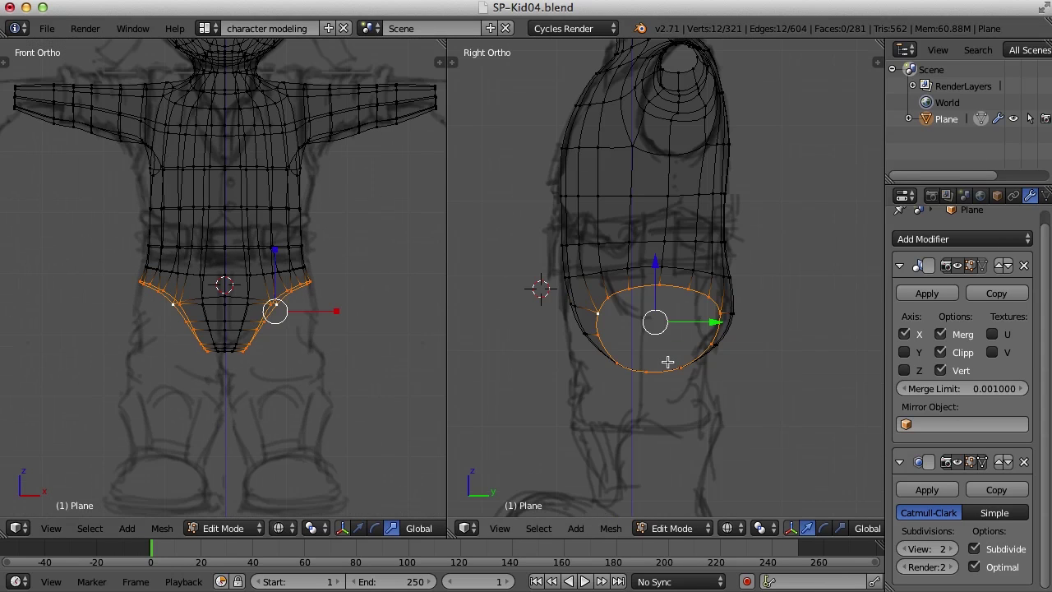
Extrude the leg-opening loop down, flatten it on Z, level it, and adjust its height
shift+middle_drag(357, 343, 343, 340)
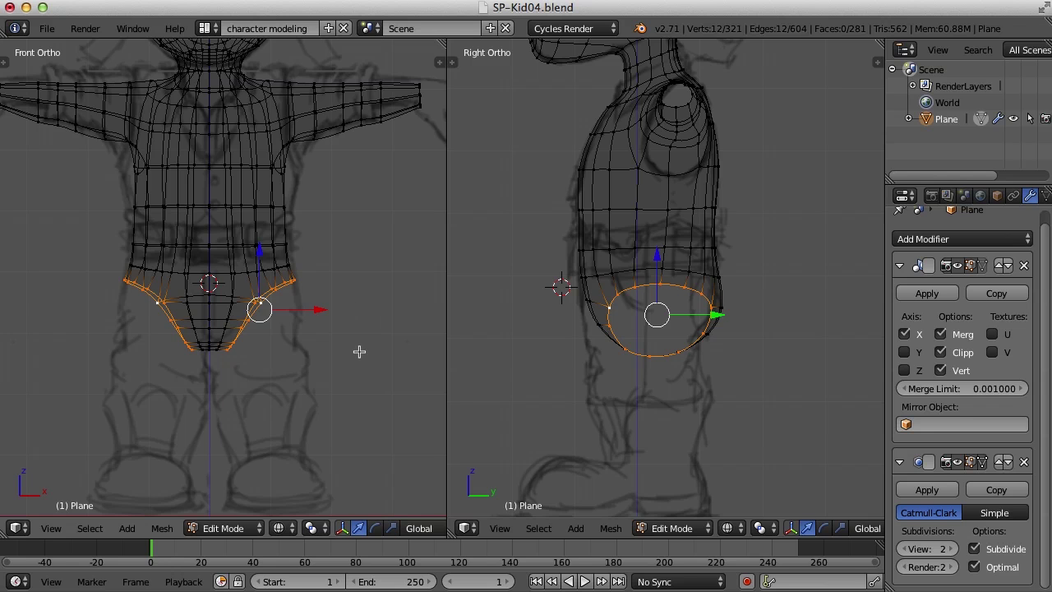
key(e)
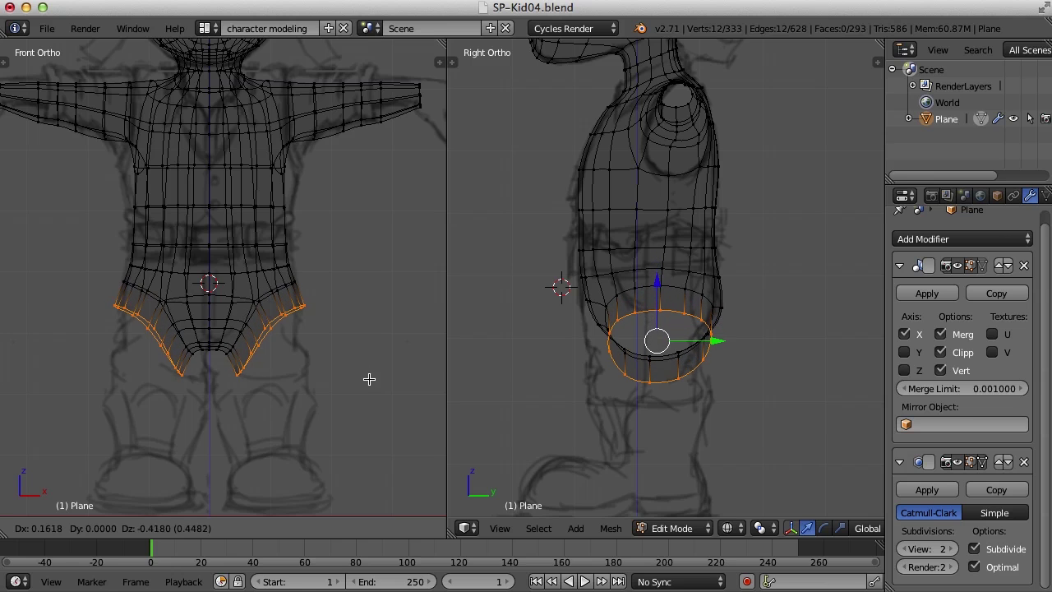
click(366, 384)
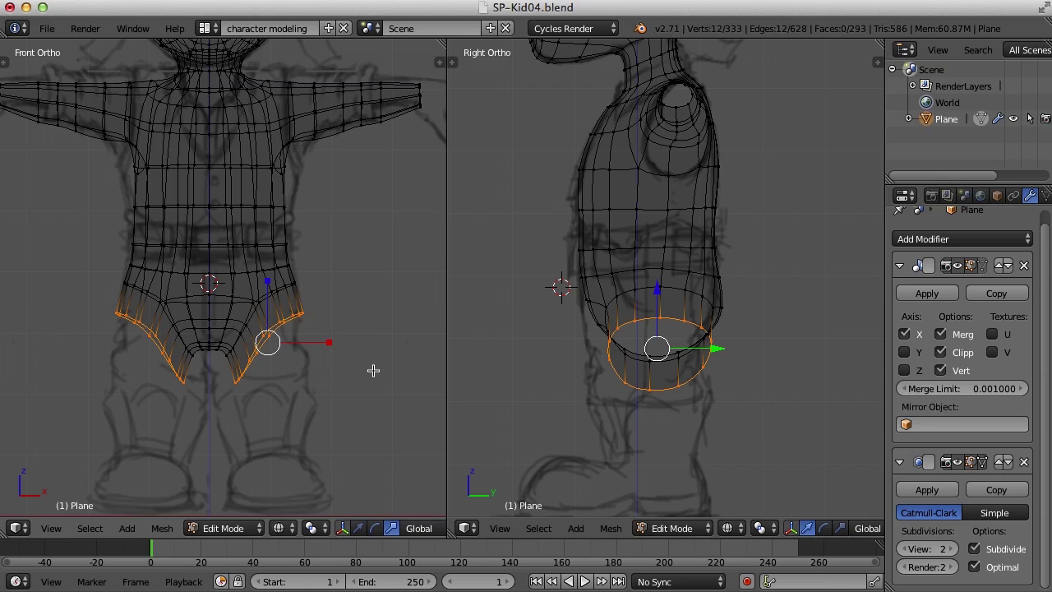
key(s)
key(z)
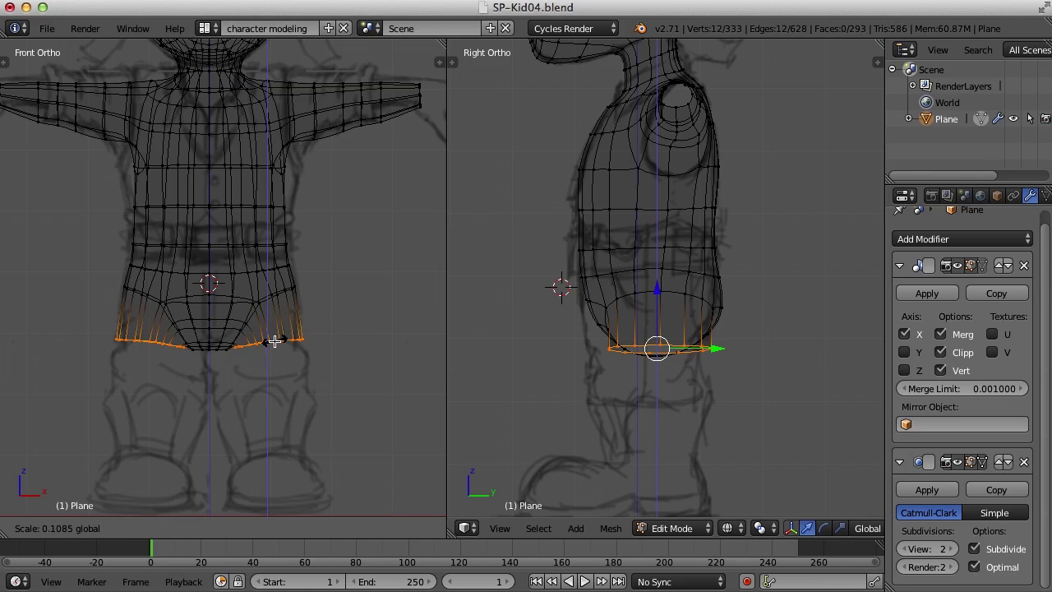
click(274, 340)
key(r)
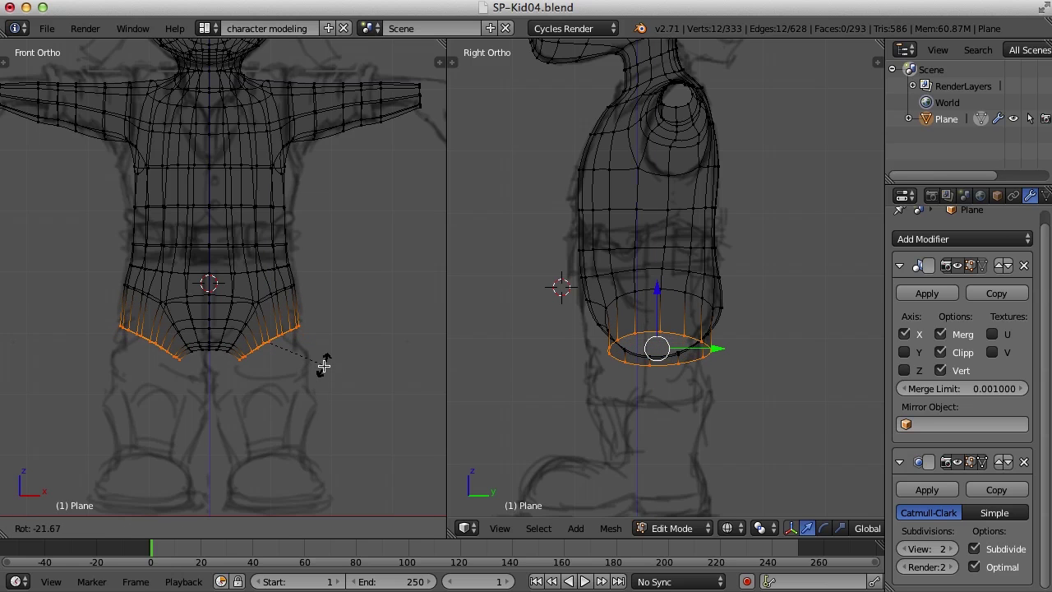
click(315, 359)
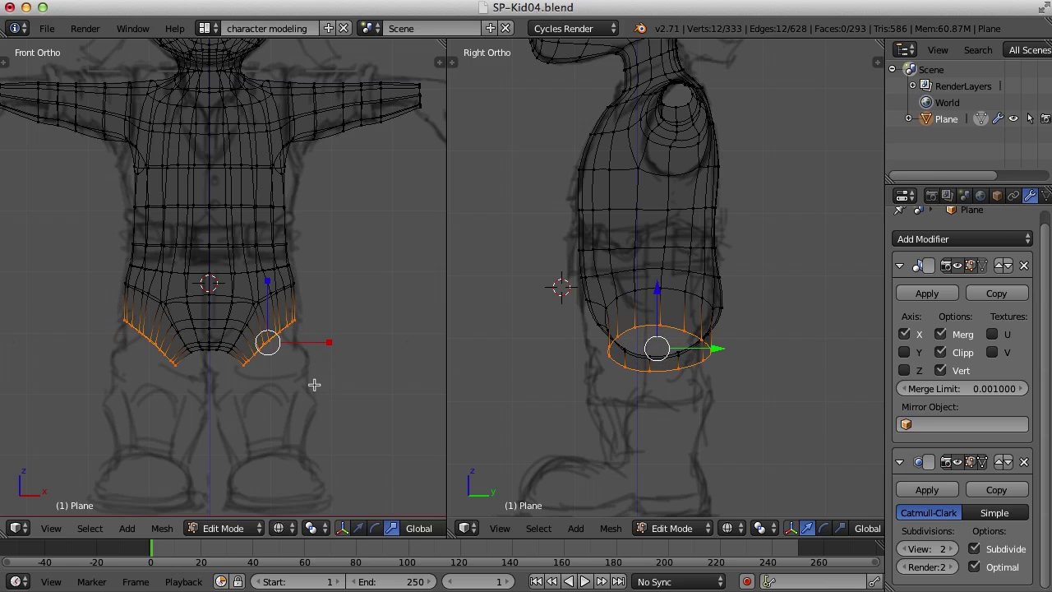
key(g)
click(313, 368)
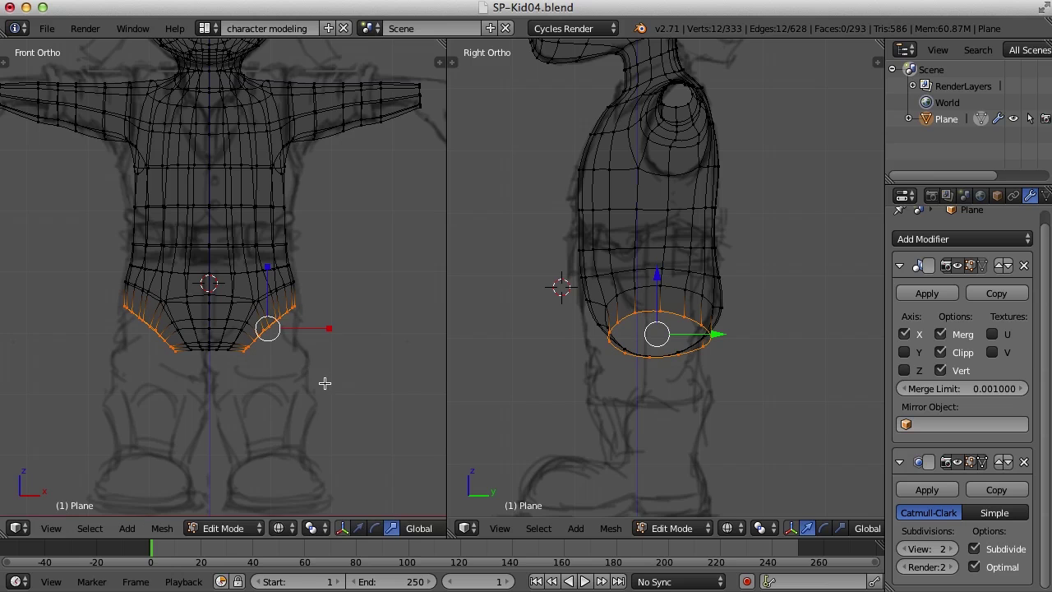
key(r)
click(329, 390)
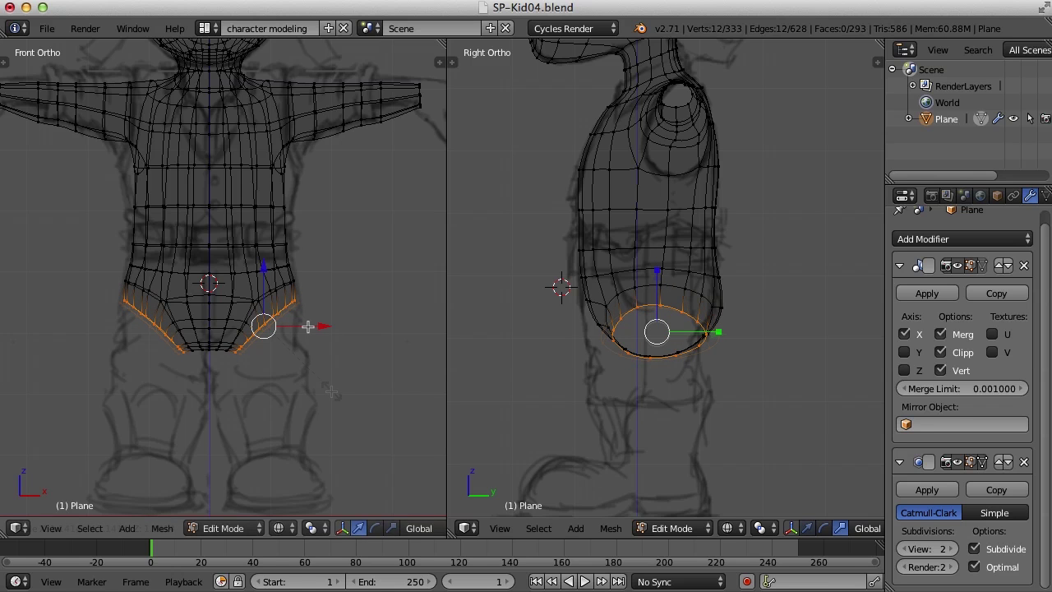
Extrude the loop down again, flatten it on Z, and shrink it to about 0.76
key(e)
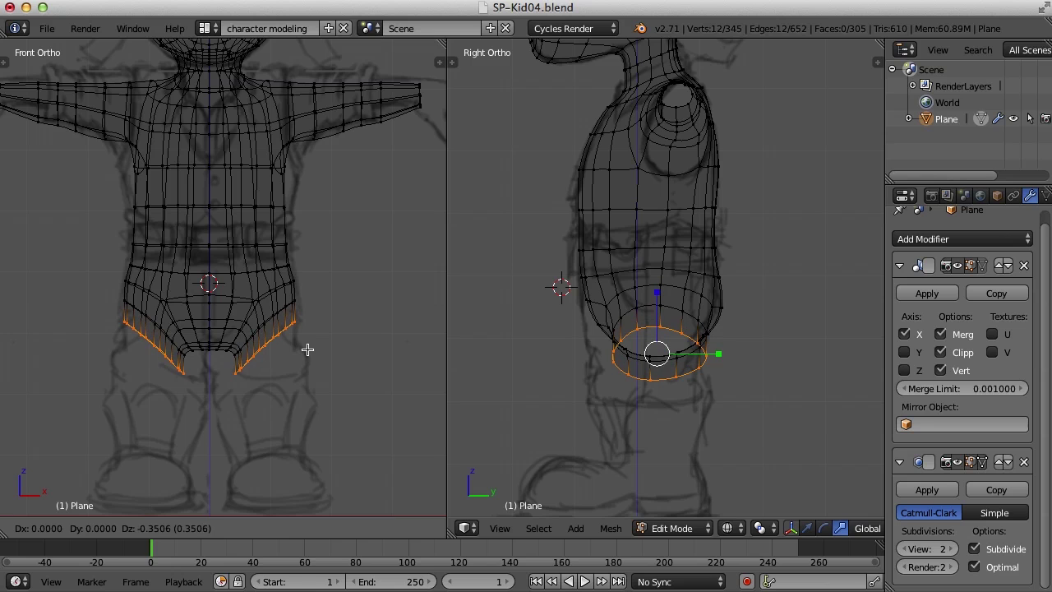
click(308, 349)
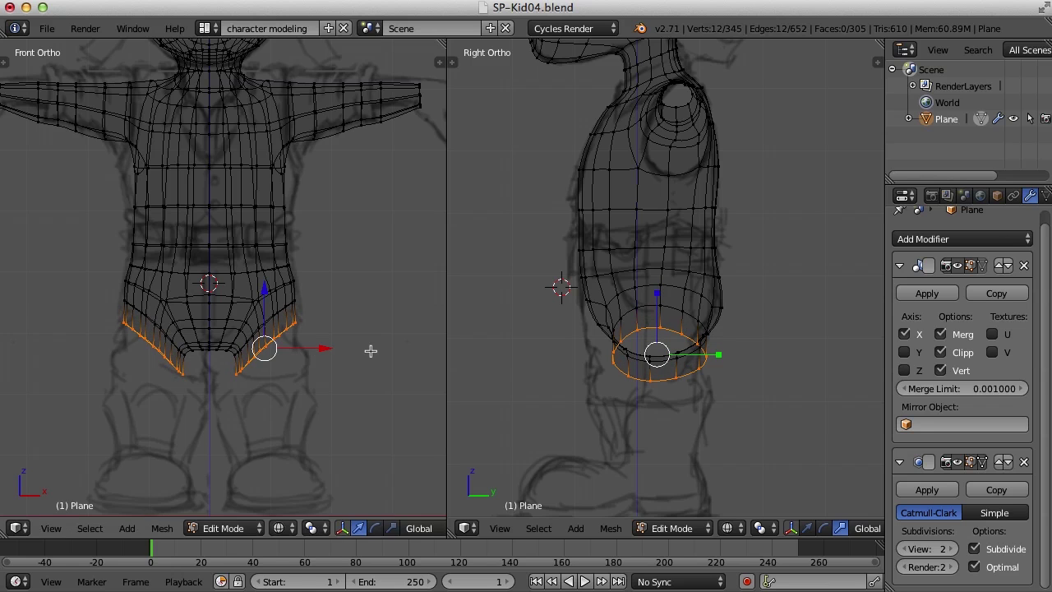
key(s)
key(z)
click(365, 378)
key(s)
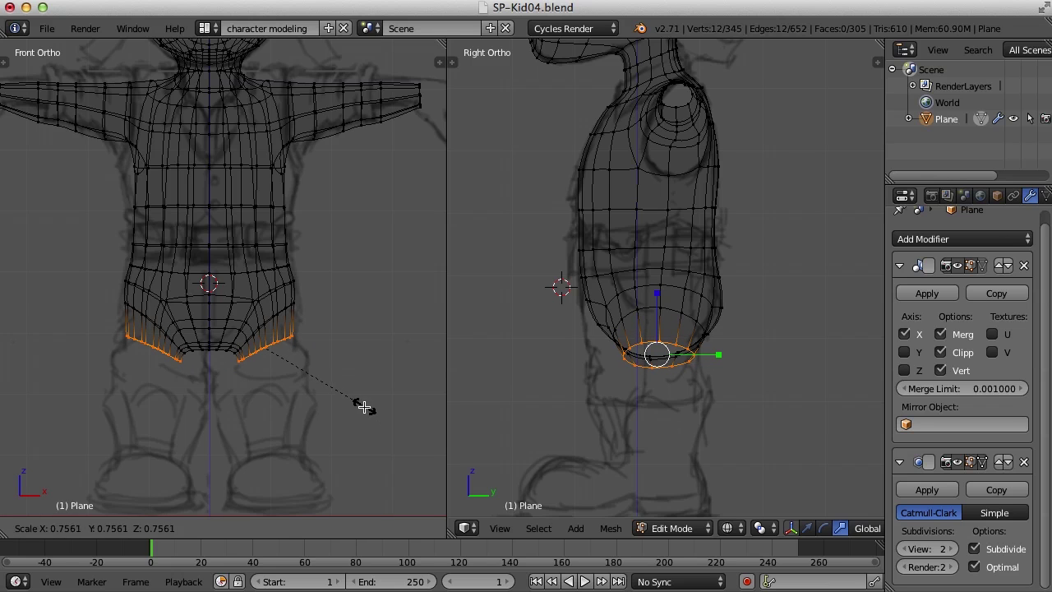
click(364, 402)
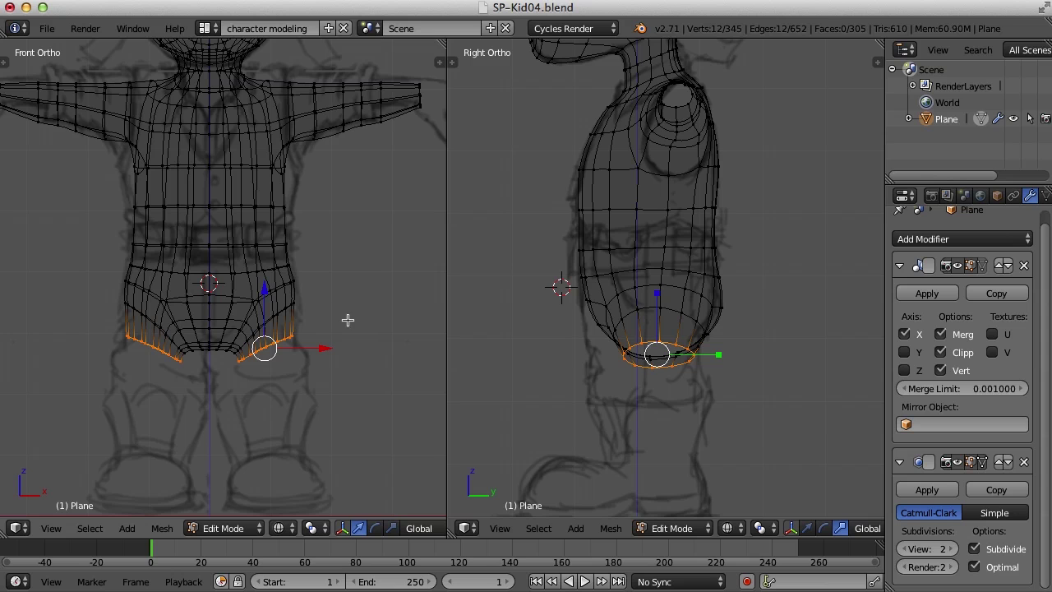
Extrude a new flattened leg ring, raise it slightly, and narrow it front-to-back and side-to-side
scroll(348, 364, up, 4)
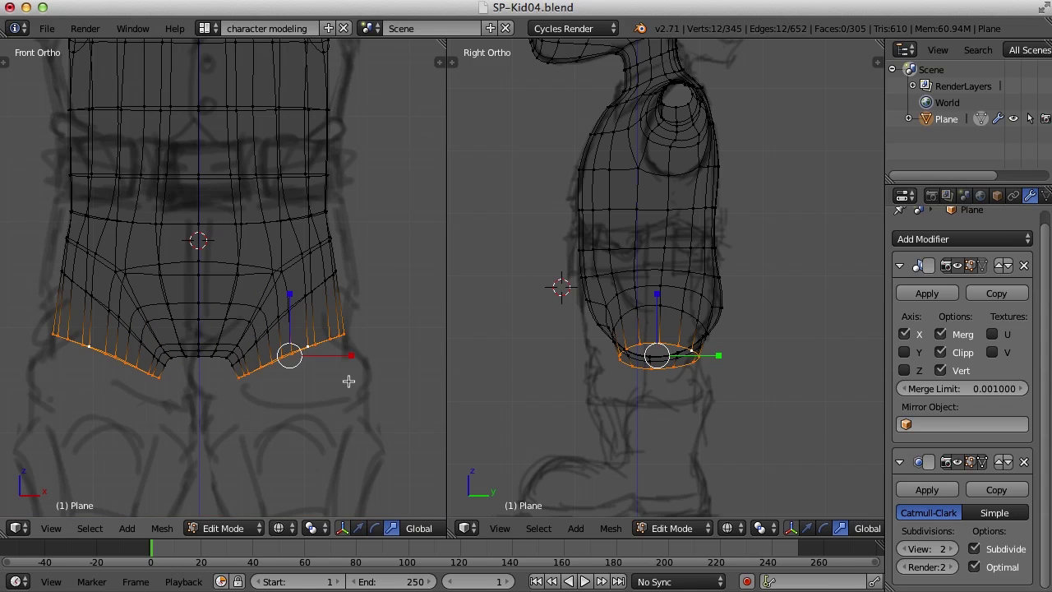
key(e)
click(394, 395)
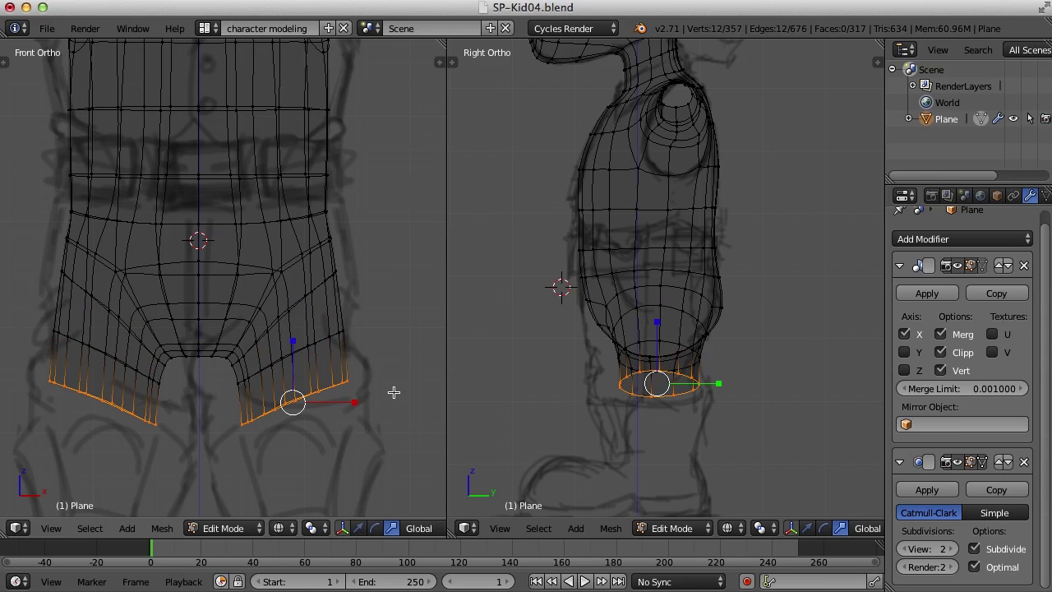
key(s)
key(z)
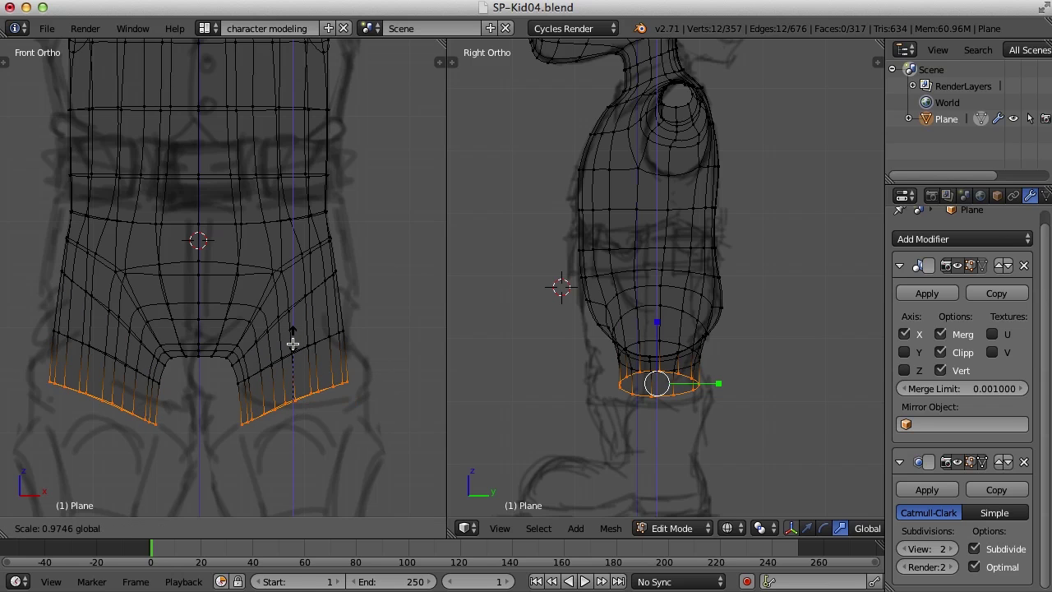
click(294, 402)
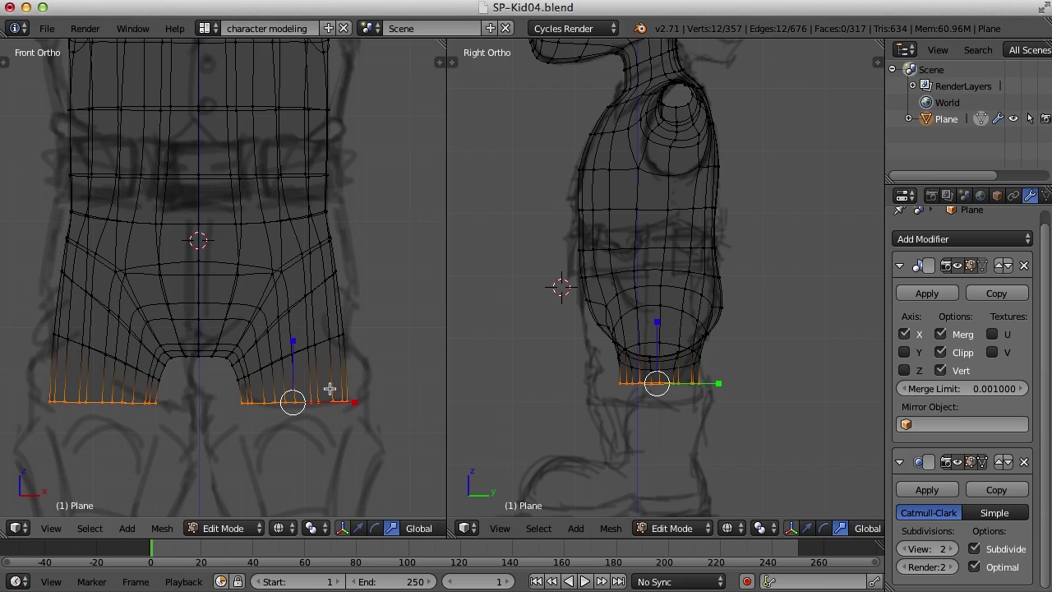
key(g)
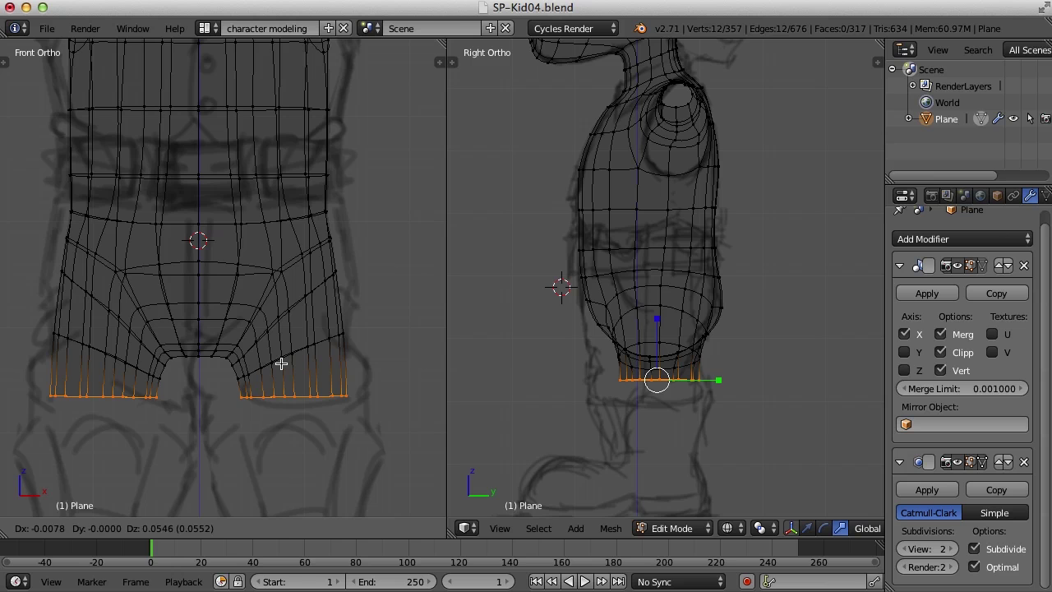
click(281, 364)
drag(720, 379, 705, 380)
drag(353, 397, 348, 398)
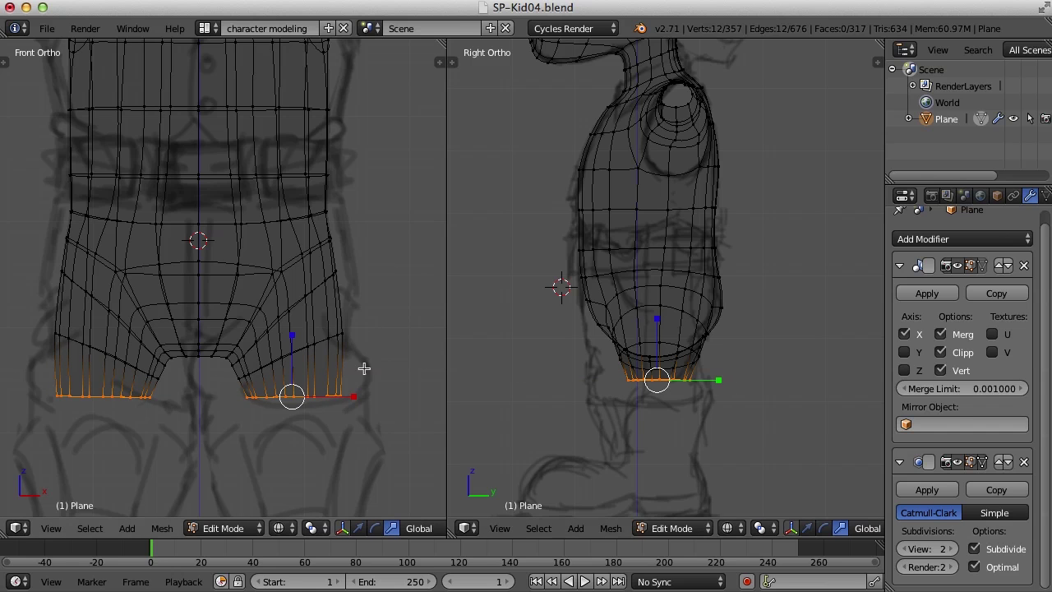
shift+middle_drag(361, 399, 364, 305)
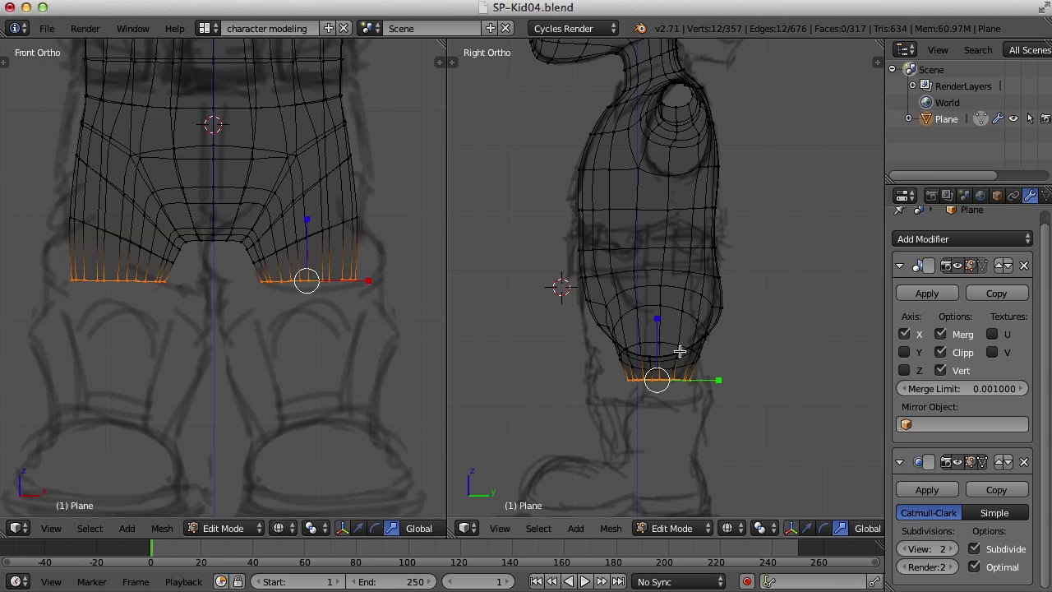
drag(720, 379, 721, 379)
Extrude two more narrowed leg rings toward the knees and select the bottom loop
key(e)
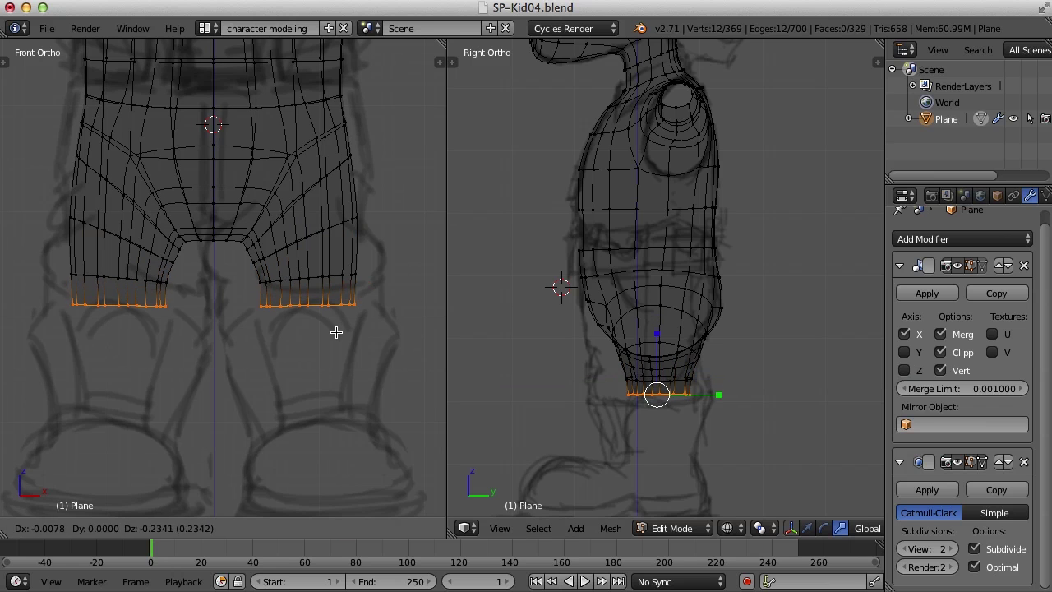
click(336, 331)
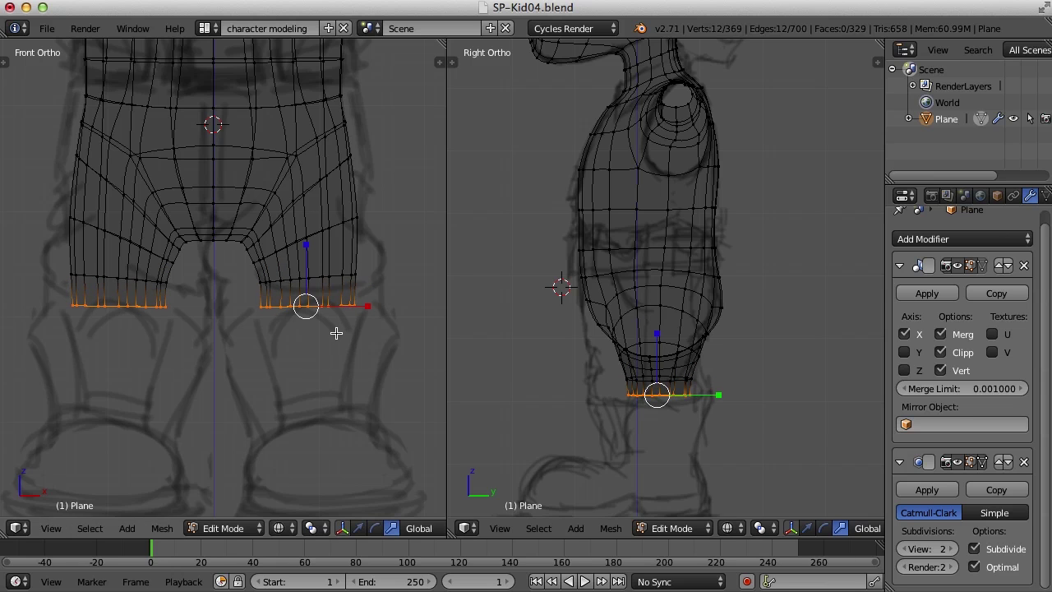
drag(717, 394, 715, 395)
key(ctrl+alt+g)
drag(369, 307, 364, 306)
key(e)
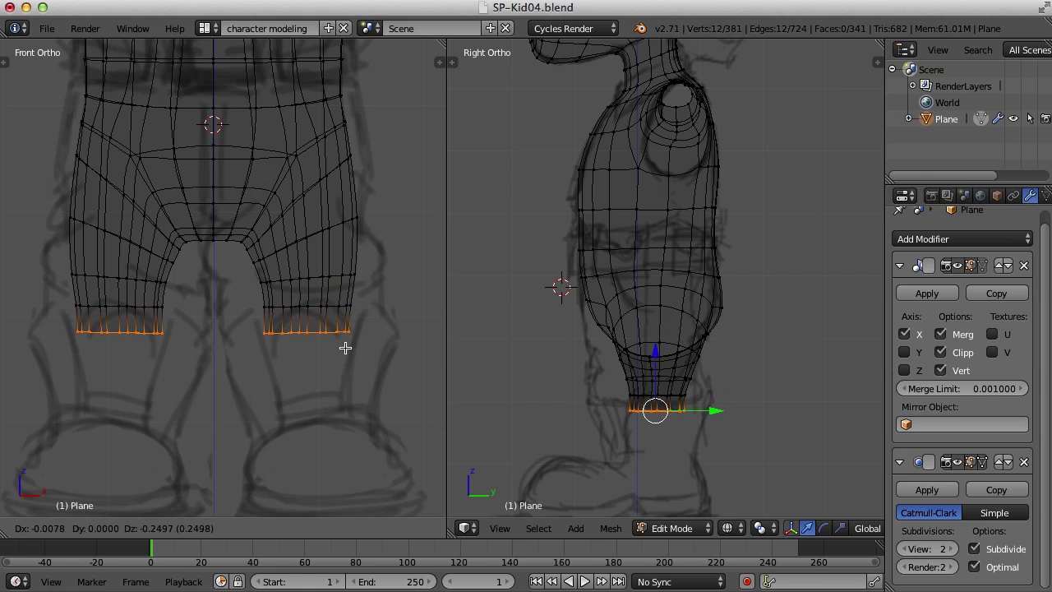
click(347, 348)
alt+right_click(332, 305)
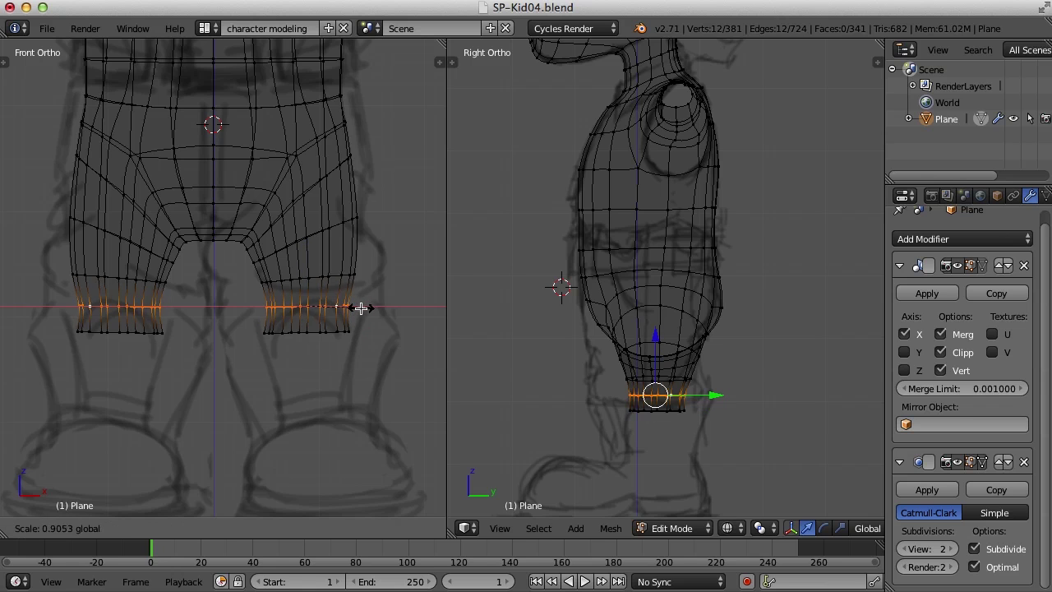
alt+right_click(328, 332)
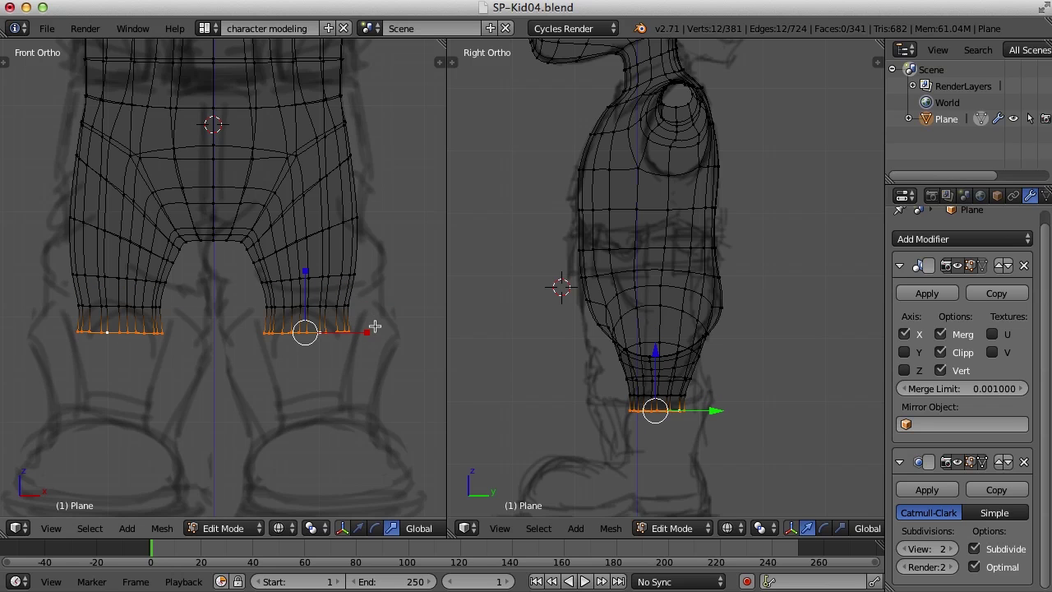
Extrude the bottom leg loops, widen them on X, and deepen them on Y
key(e)
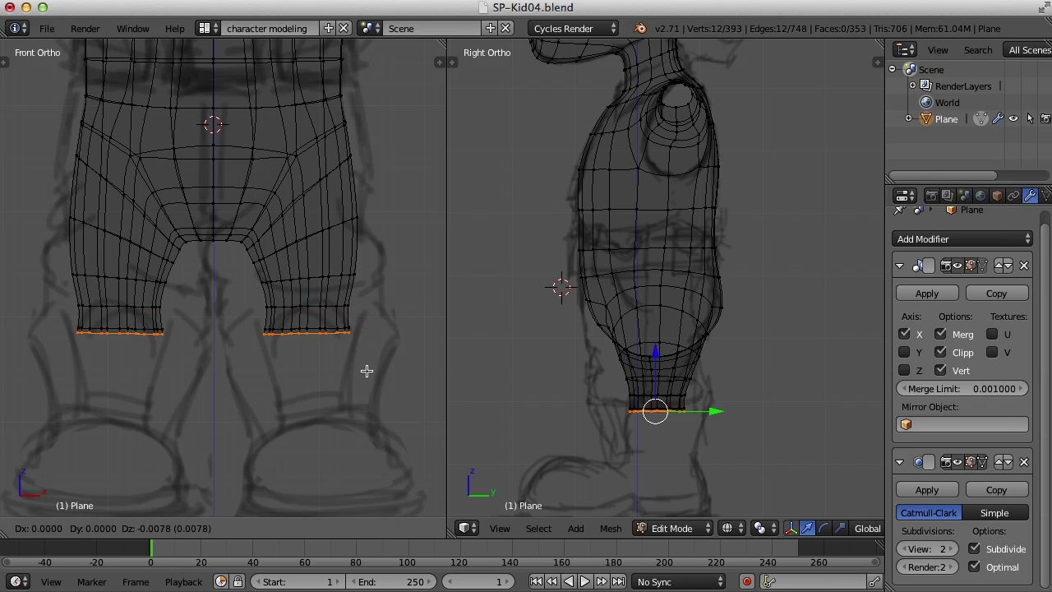
click(369, 401)
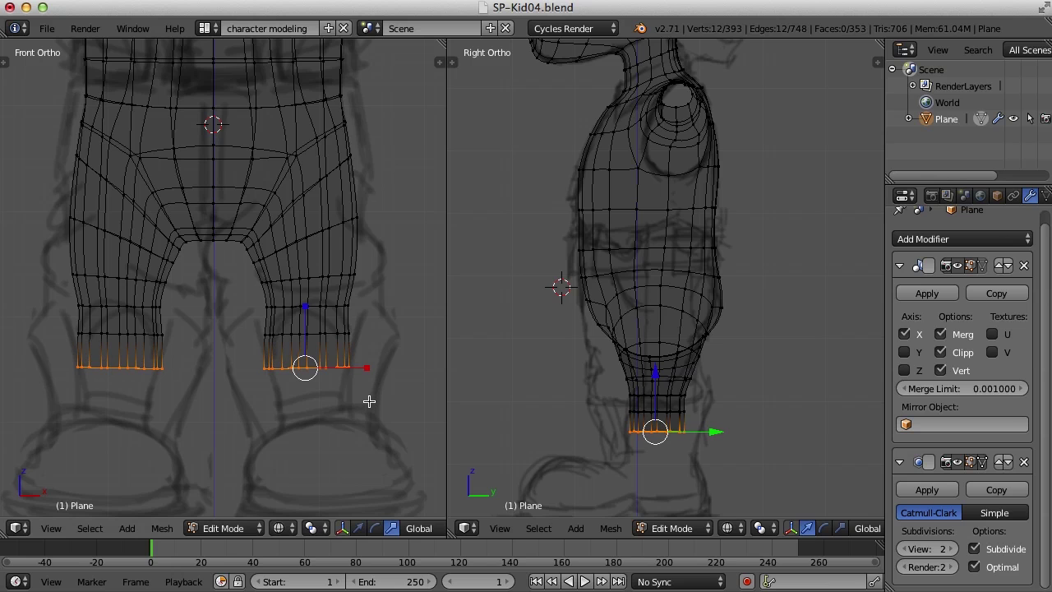
key(s)
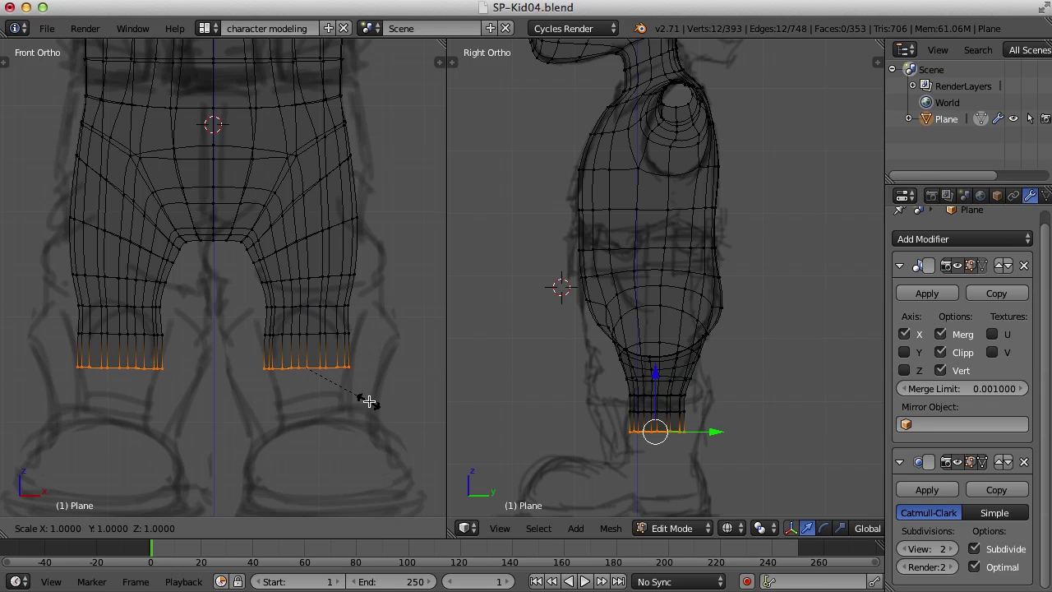
key(x)
click(370, 402)
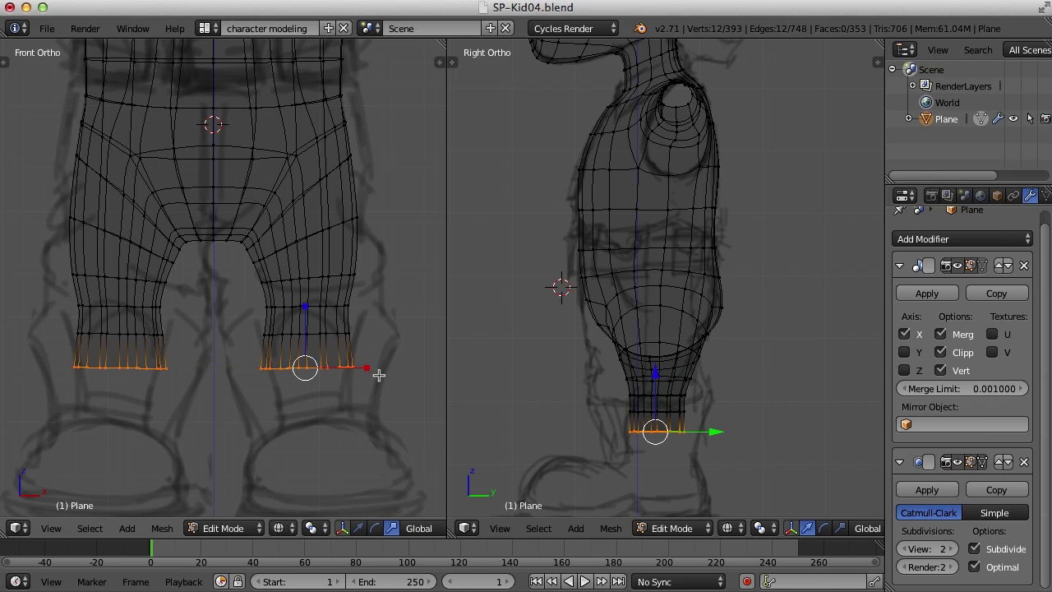
key(ctrl+alt+g)
drag(367, 368, 367, 369)
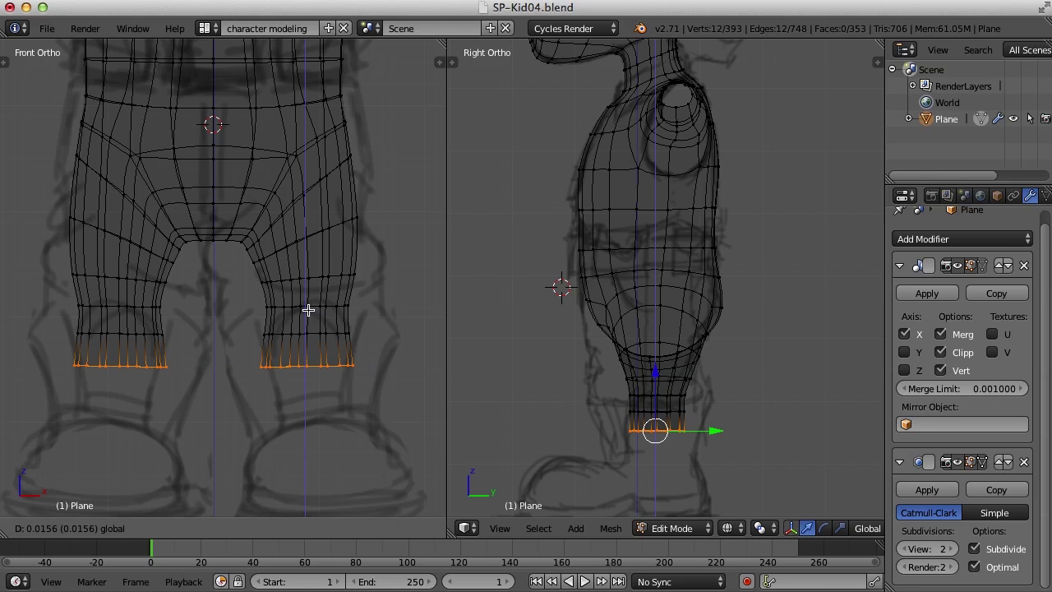
drag(715, 430, 717, 432)
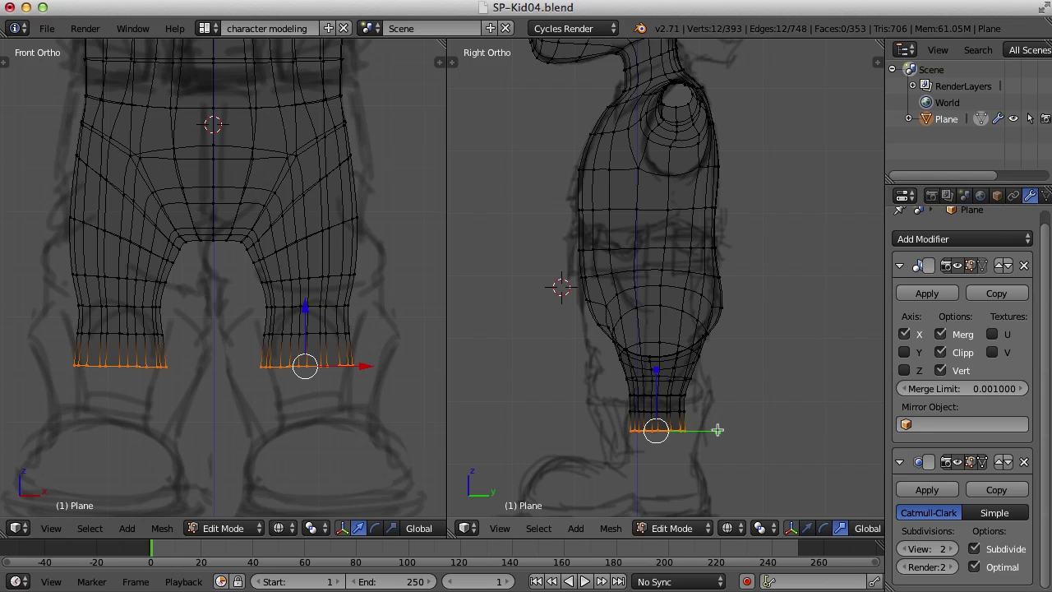
key(s)
key(y)
click(723, 429)
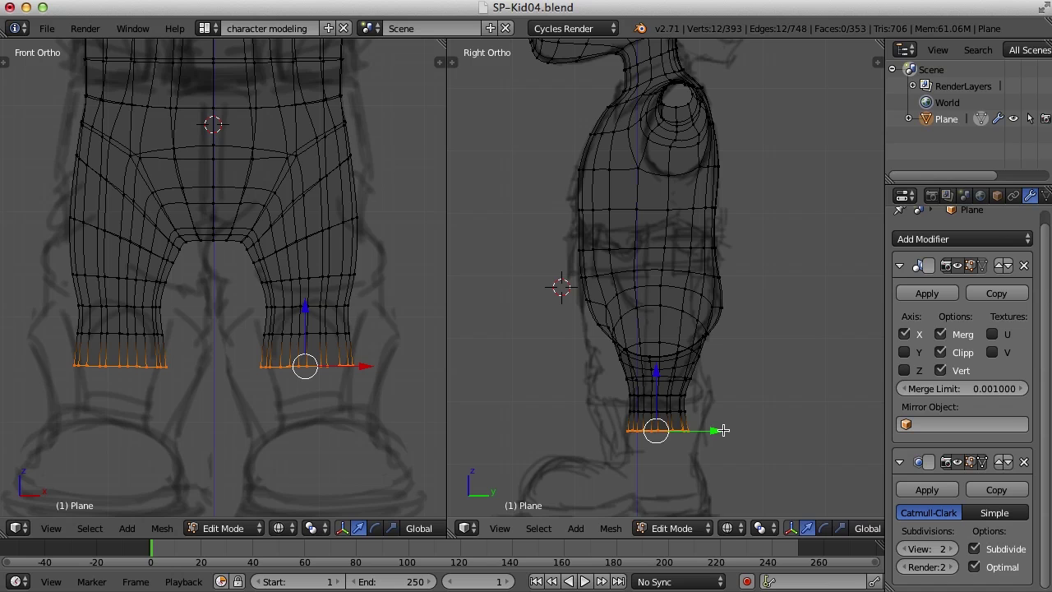
drag(717, 430, 721, 432)
Extrude the legs down to the ankles and shrink the ankle loops to about half size
key(e)
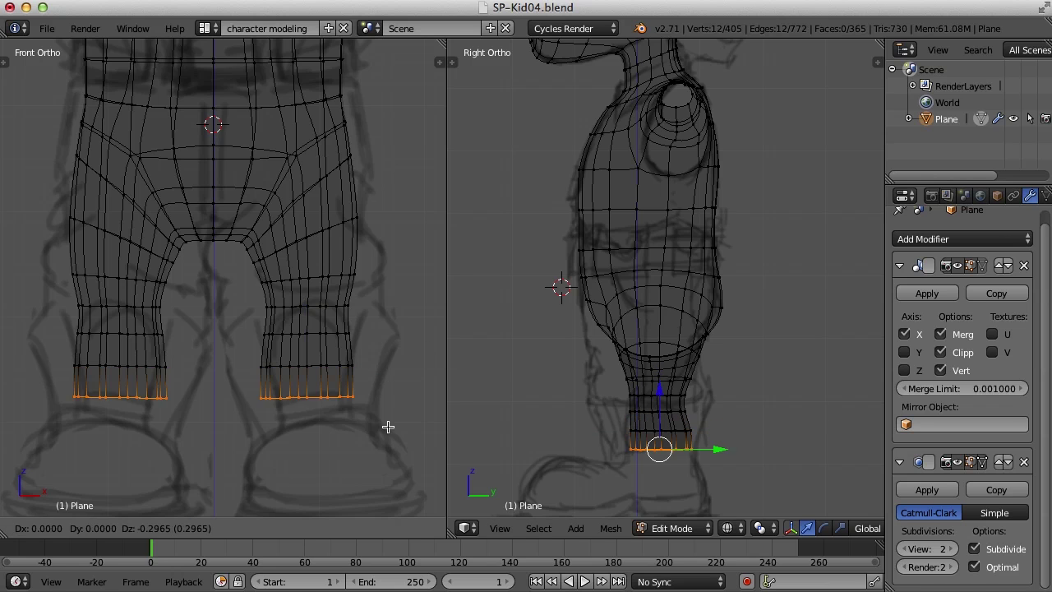
click(391, 456)
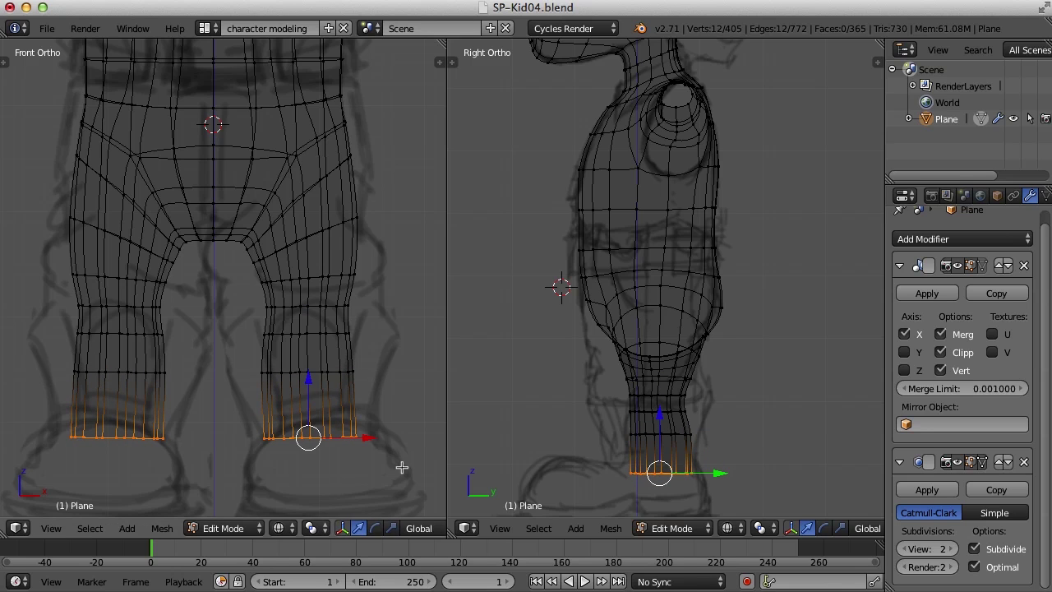
key(s)
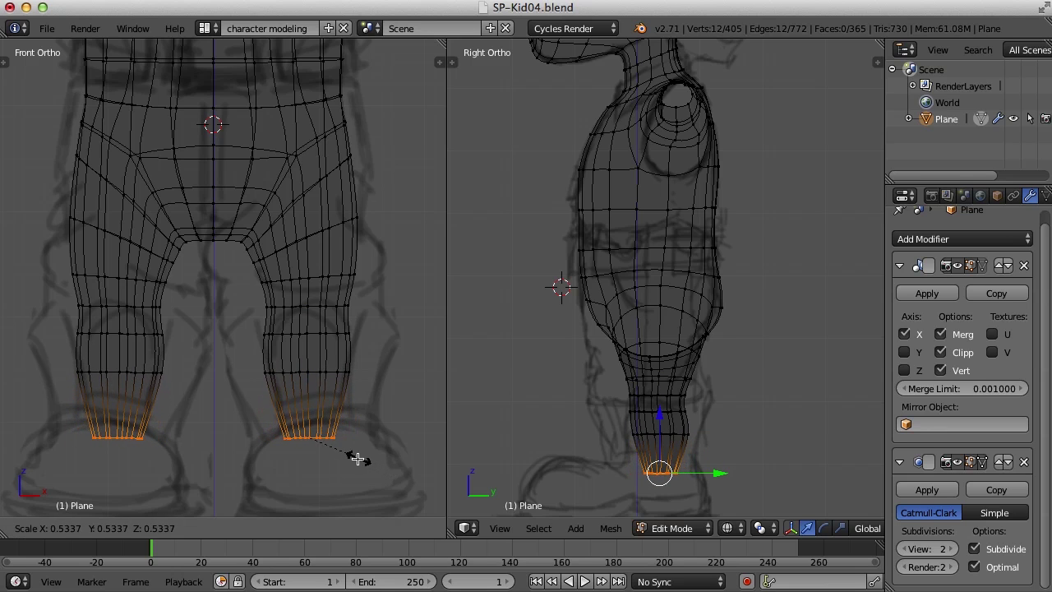
click(358, 461)
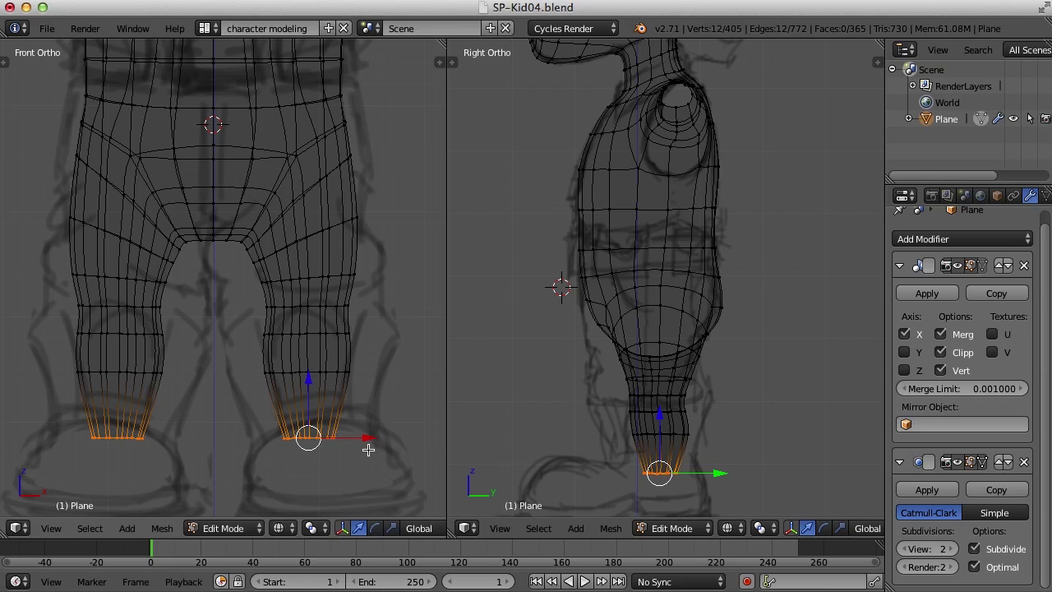
drag(307, 379, 308, 372)
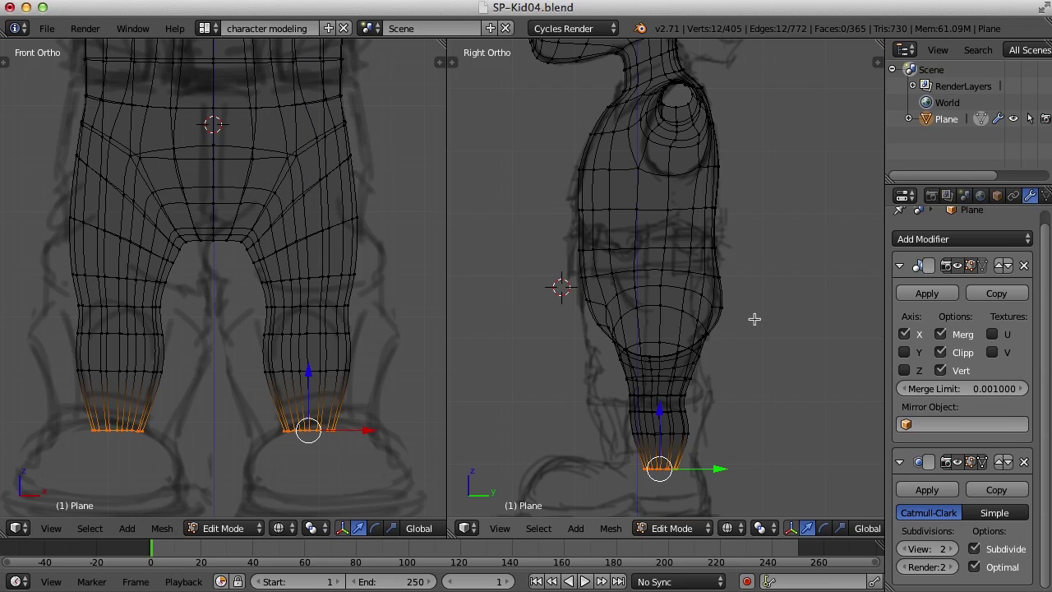
Shift the lower leg and knee loops front-to-back in the side view to bend the knee
scroll(753, 331, up, 2)
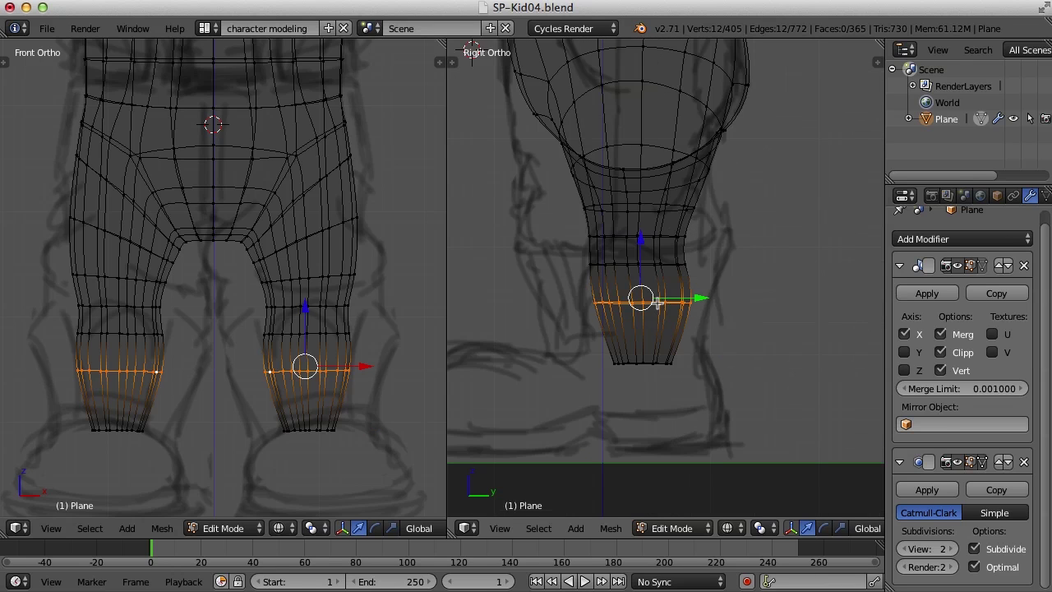
drag(703, 295, 707, 294)
alt+right_click(625, 234)
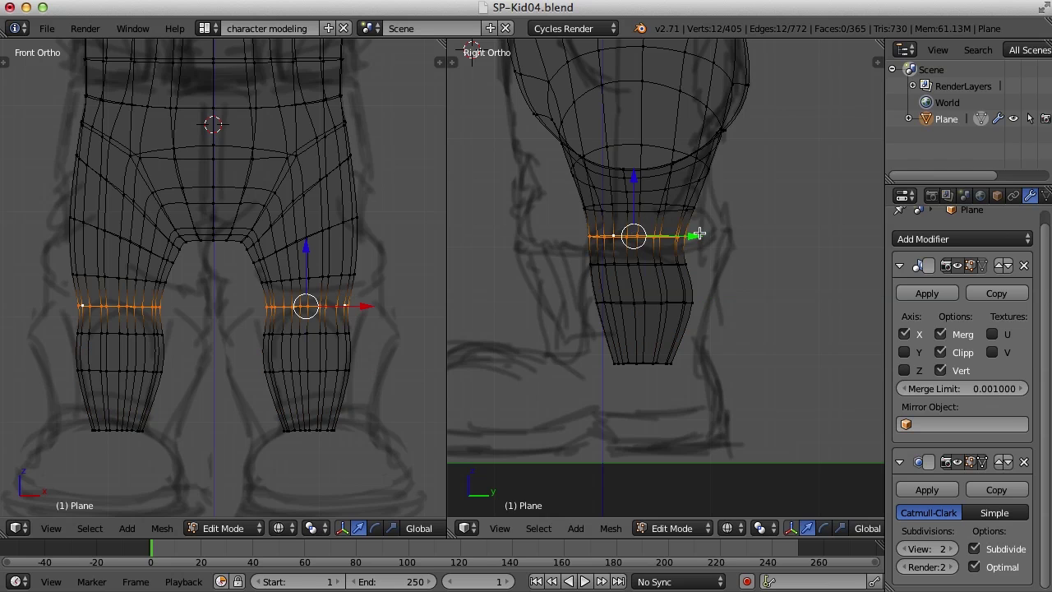
drag(696, 234, 688, 235)
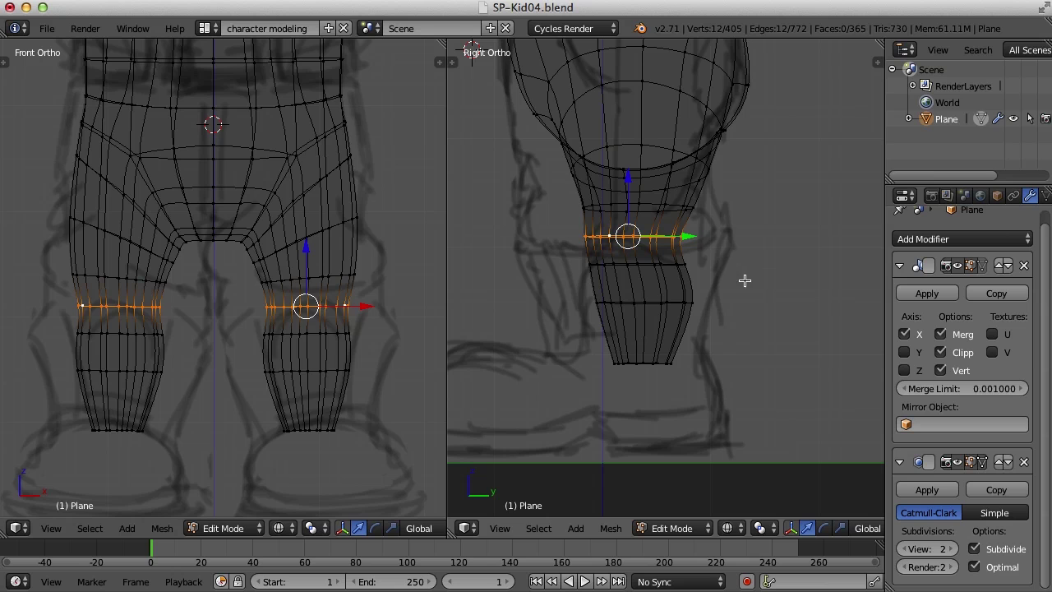
scroll(316, 311, down, 1)
scroll(346, 298, down, 1)
scroll(766, 283, down, 1)
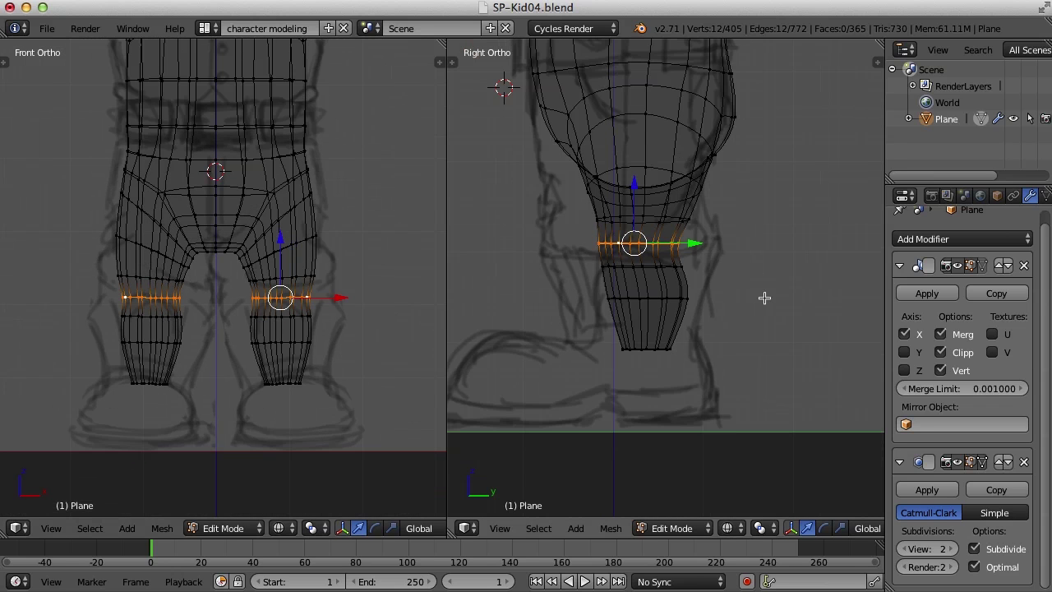
shift+middle_drag(765, 282, 765, 317)
Select the knee and hip edge loops and grow each into a band
key(a)
scroll(396, 277, up, 1)
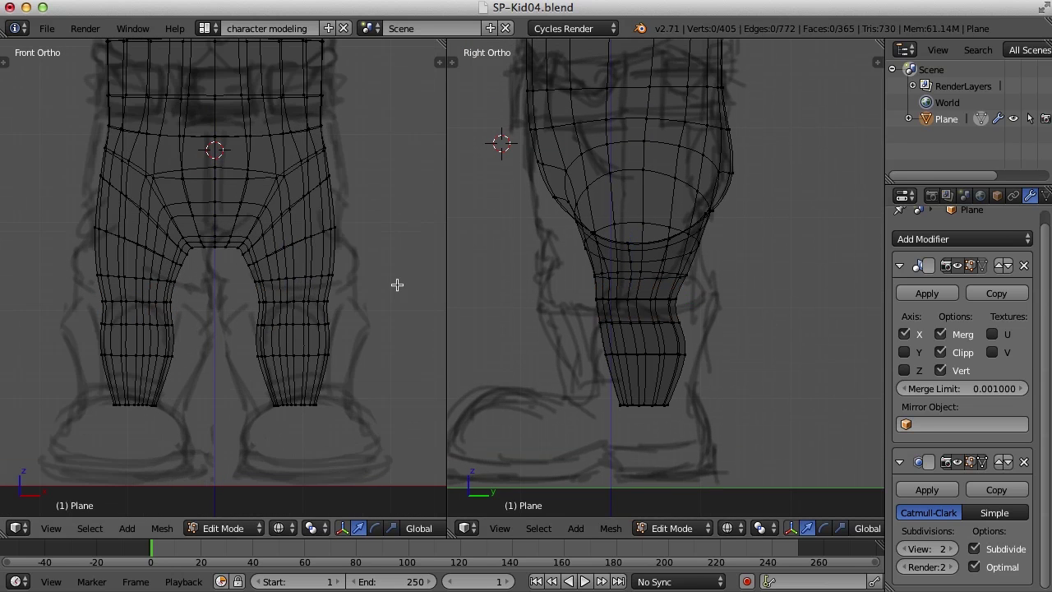
alt+right_click(294, 278)
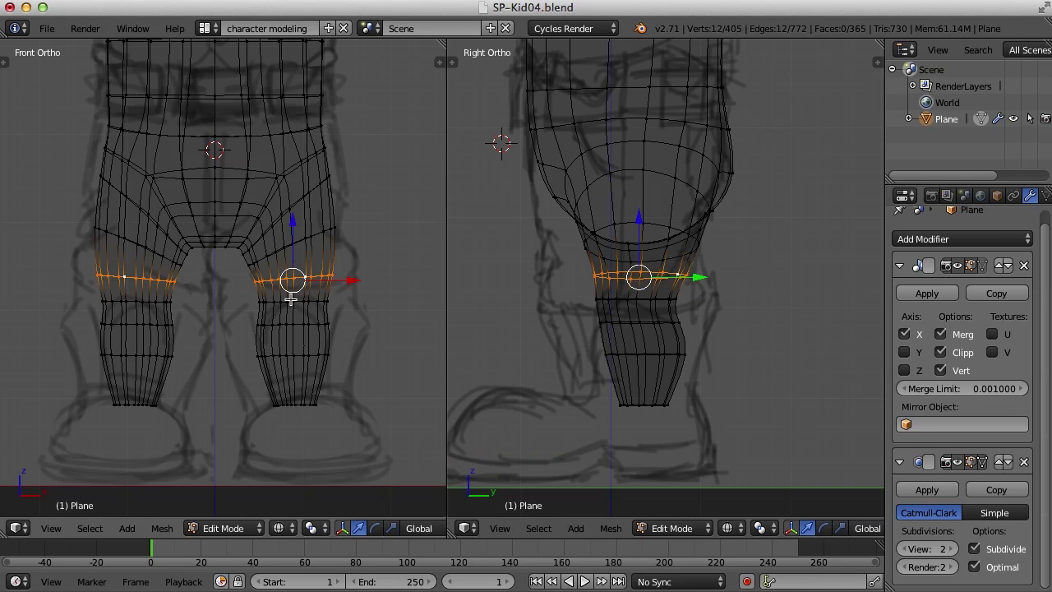
key(ctrl+KP_Add)
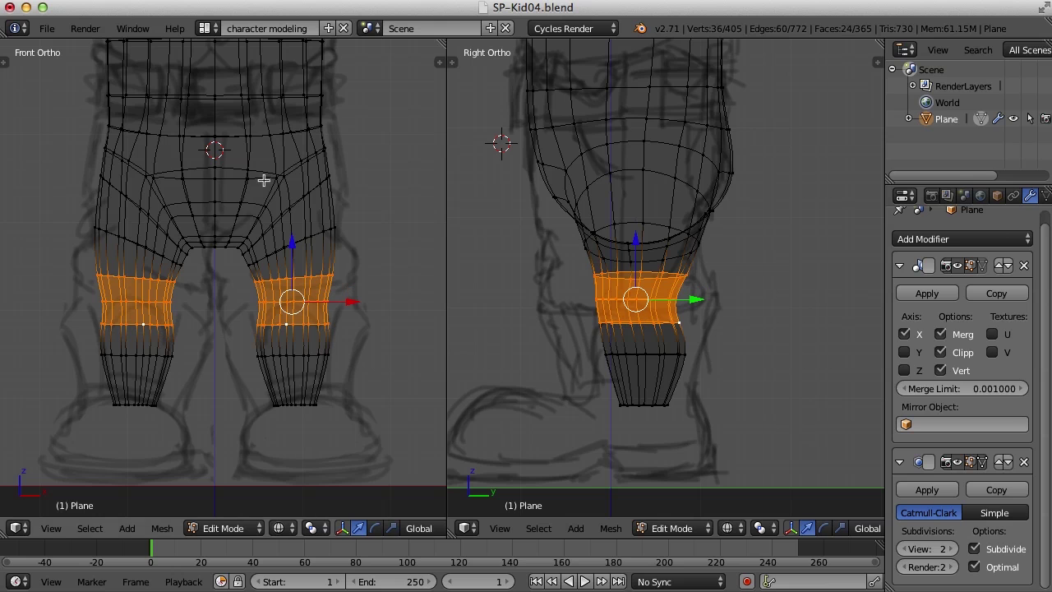
alt+right_click(289, 169)
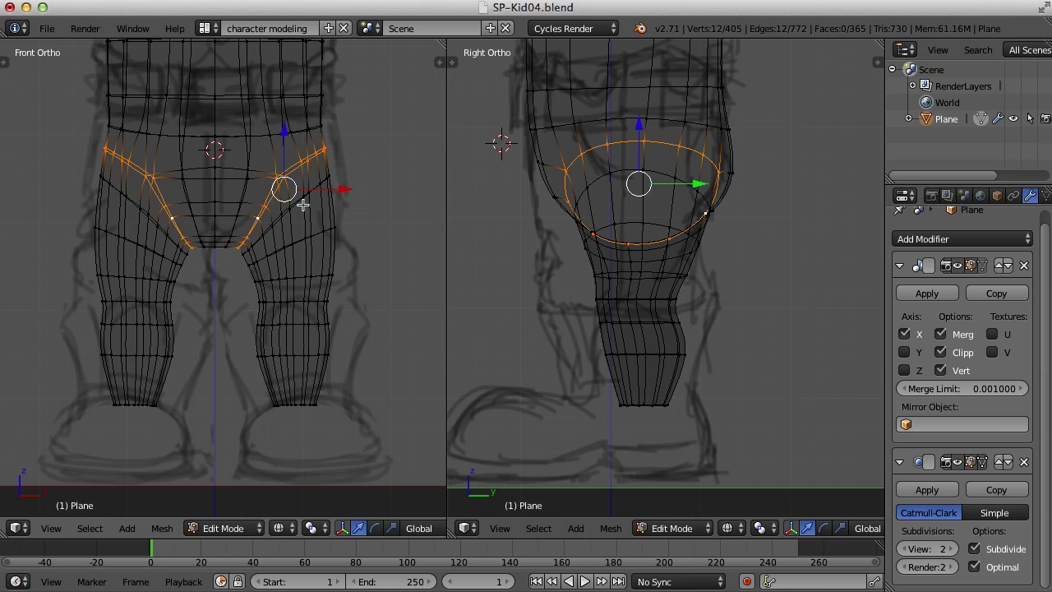
key(ctrl+KP_Add)
alt+shift+right_click(305, 237)
alt+shift+right_click(312, 235)
key(ctrl+KP_Add)
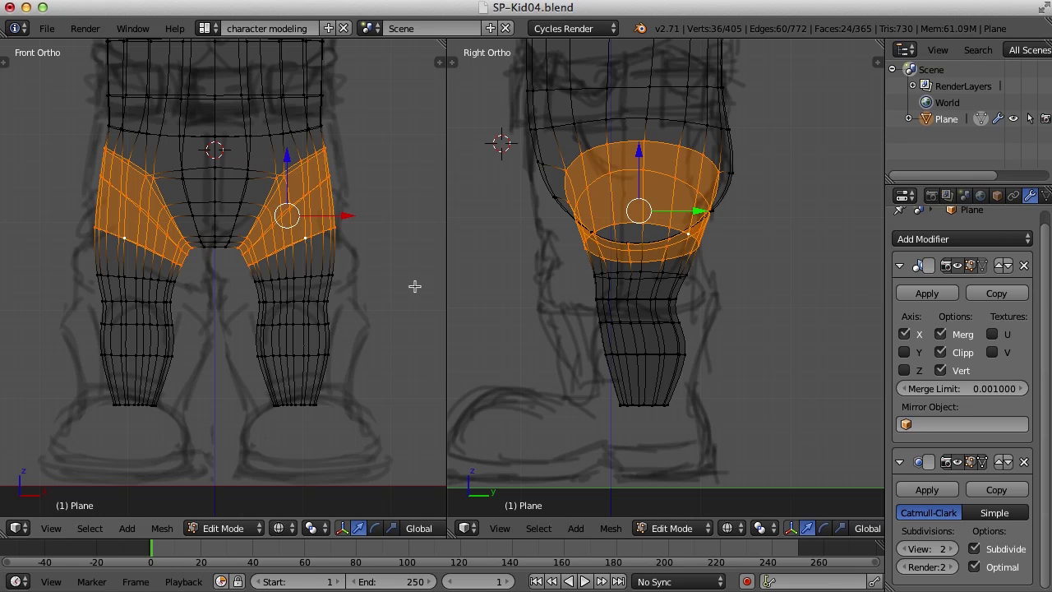
Deselect the hip band and switch the screen layout to Default for a single perspective view
key(a)
scroll(567, 267, down, 2)
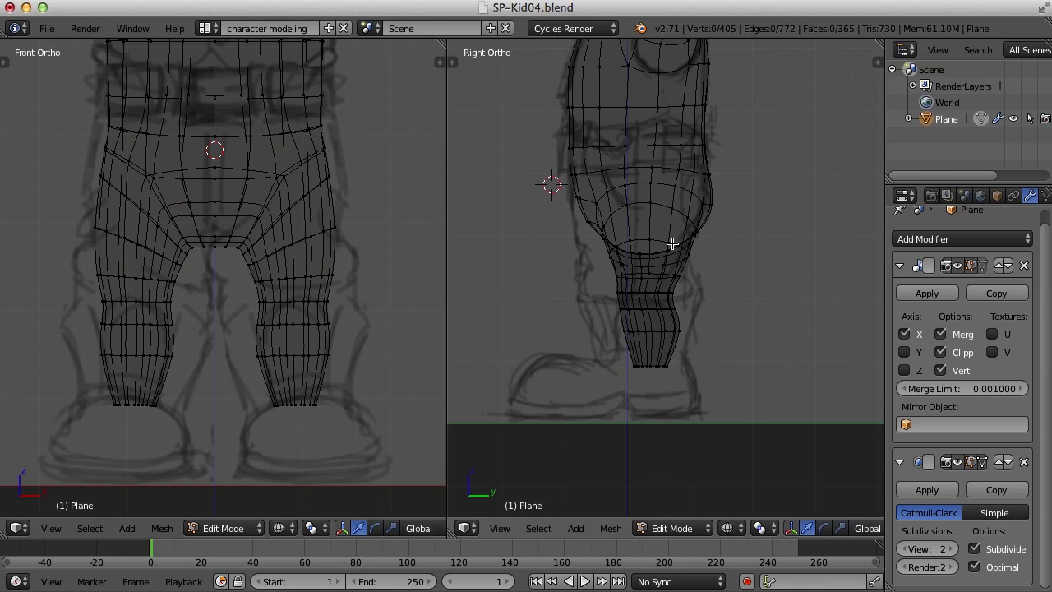
scroll(297, 290, down, 3)
click(205, 28)
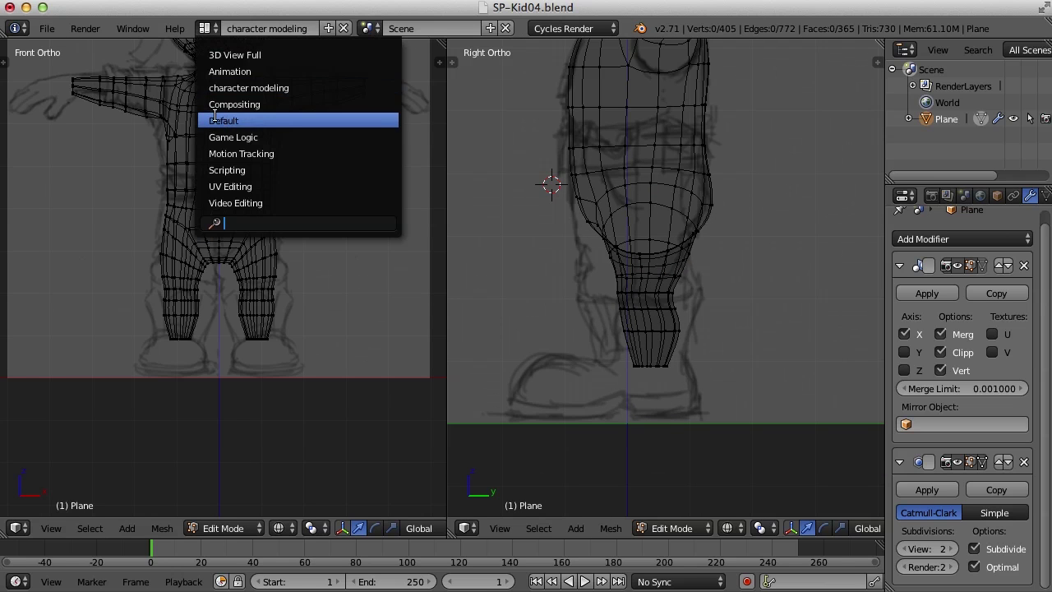
click(245, 121)
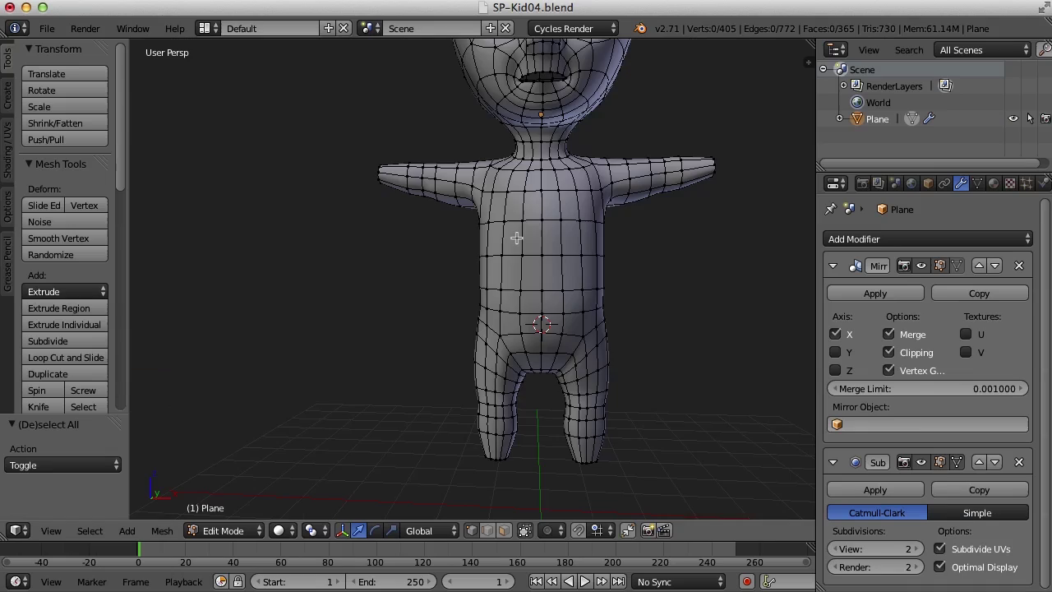
Return to Object Mode, deselect the kid figure, and orbit around the smoothed body from front, back and above
scroll(592, 234, down, 2)
middle_drag(617, 241, 491, 244)
middle_drag(567, 280, 627, 288)
key(Tab)
key(a)
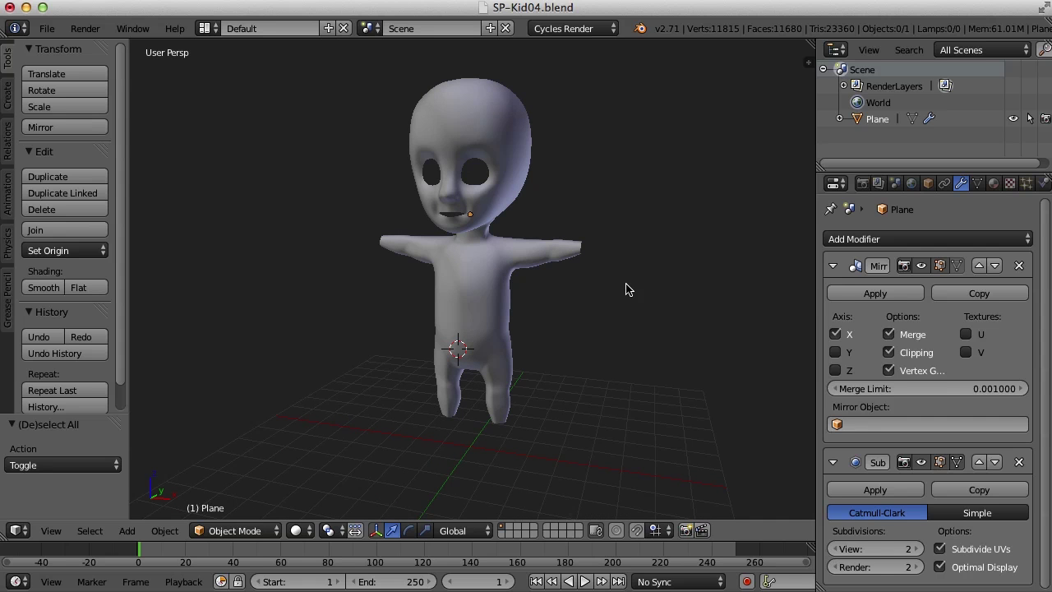
middle_drag(616, 290, 619, 269)
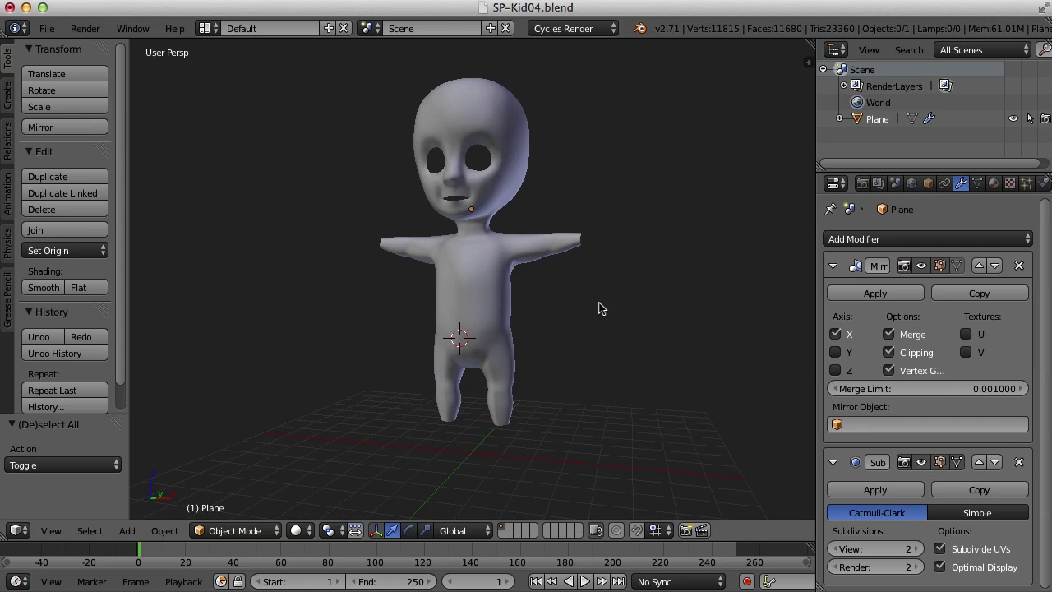
middle_drag(598, 308, 653, 326)
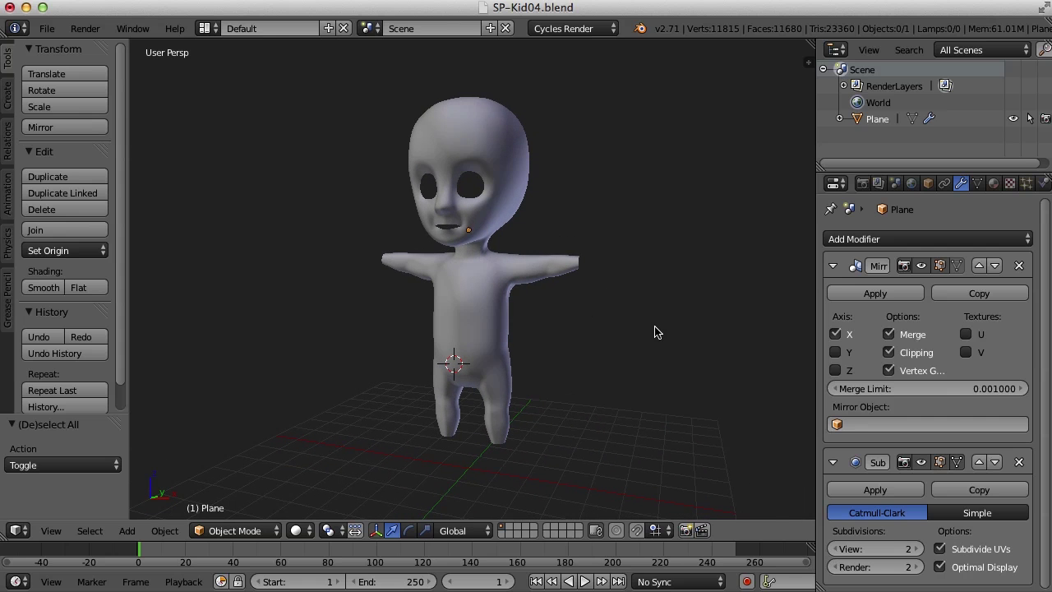